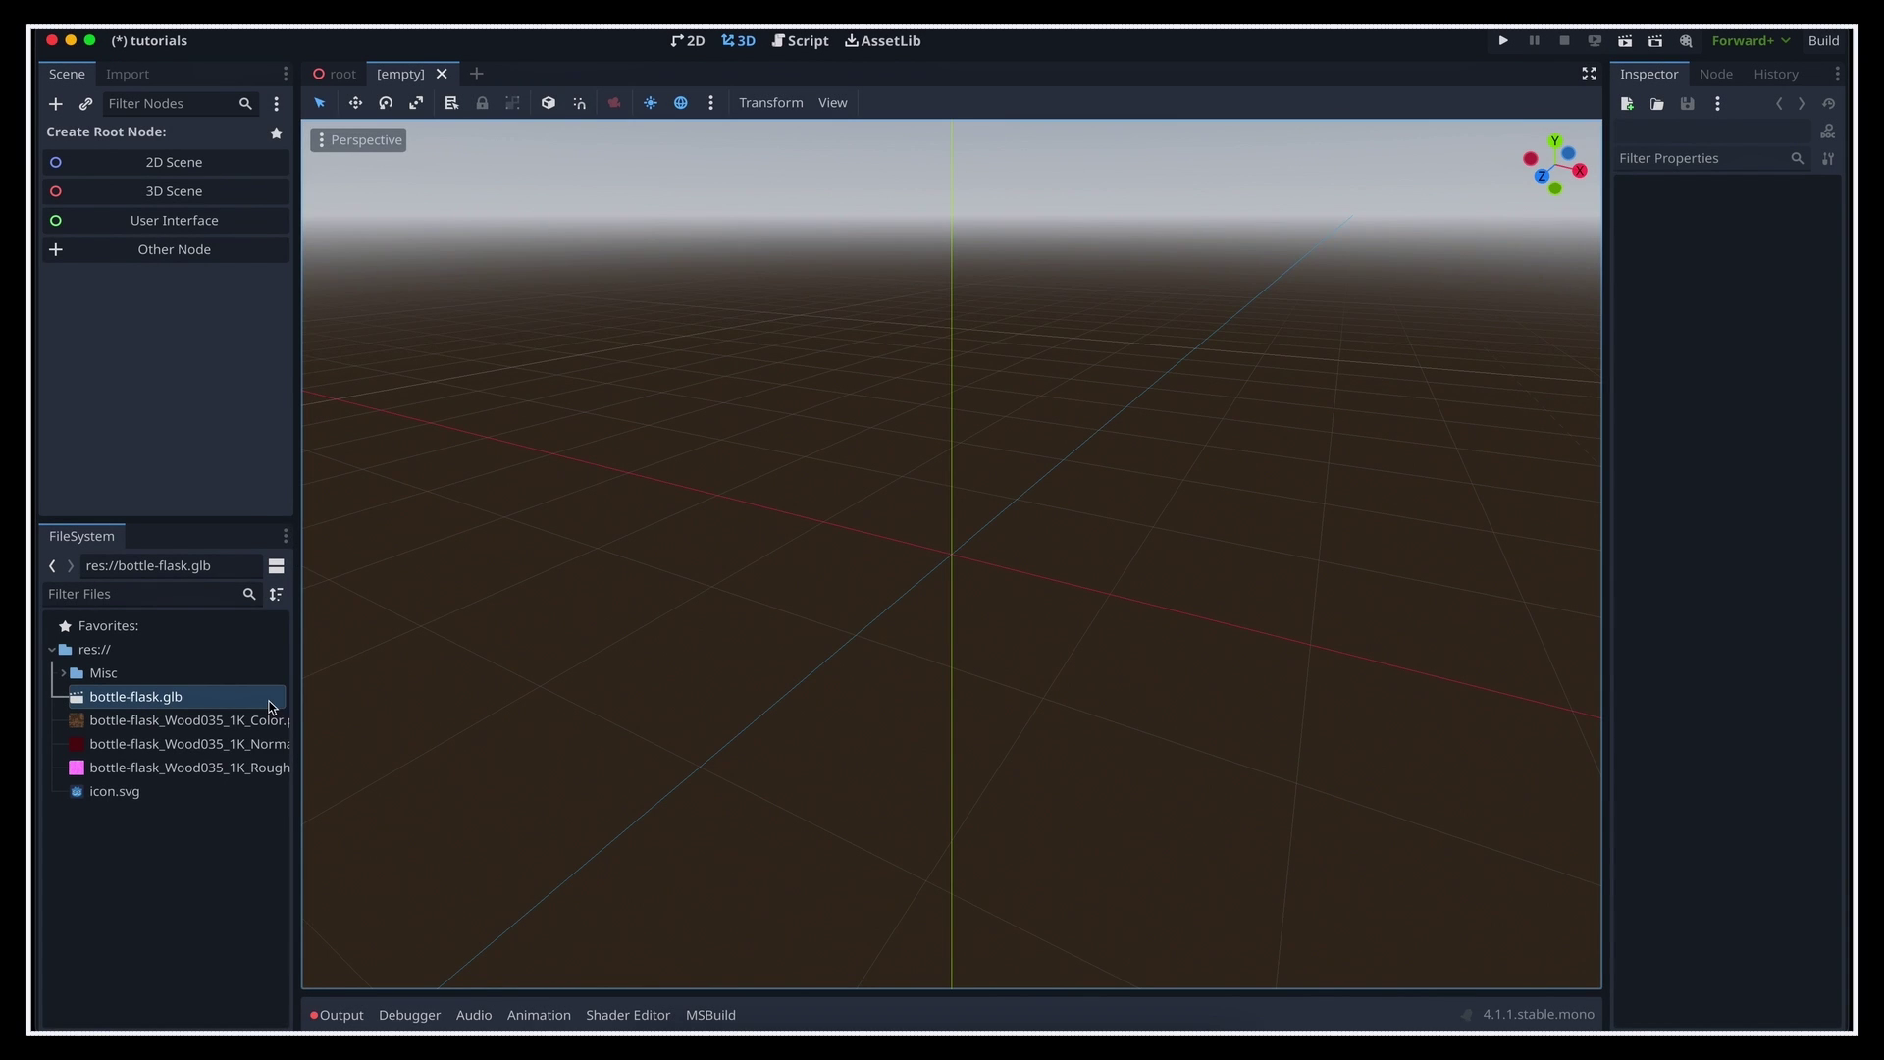
Open the advanced import settings of bottle-flask.glb and enable Skip Import for Plane_009, Plane_010, Plane_011 and Plane_012.
double_click(273, 705)
left_click_drag(713, 713, 1246, 636)
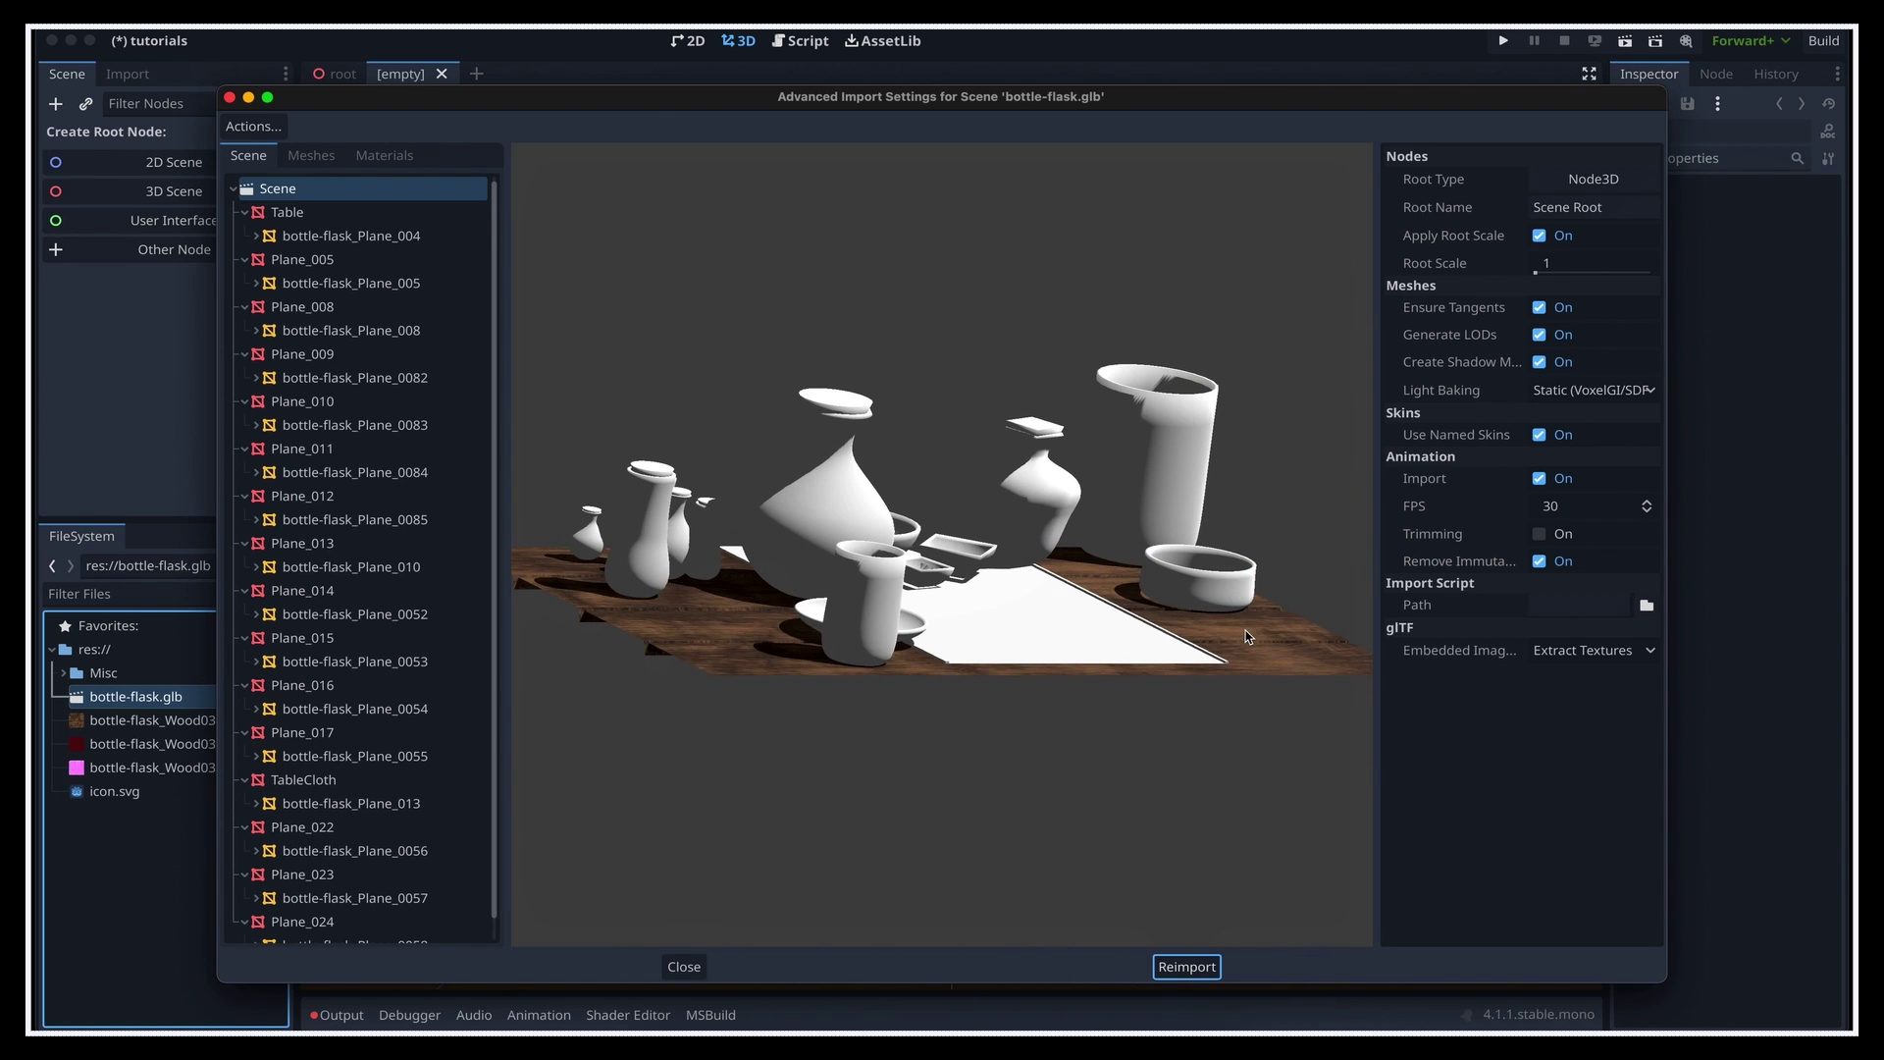
left_click(422, 355)
left_click(1538, 180)
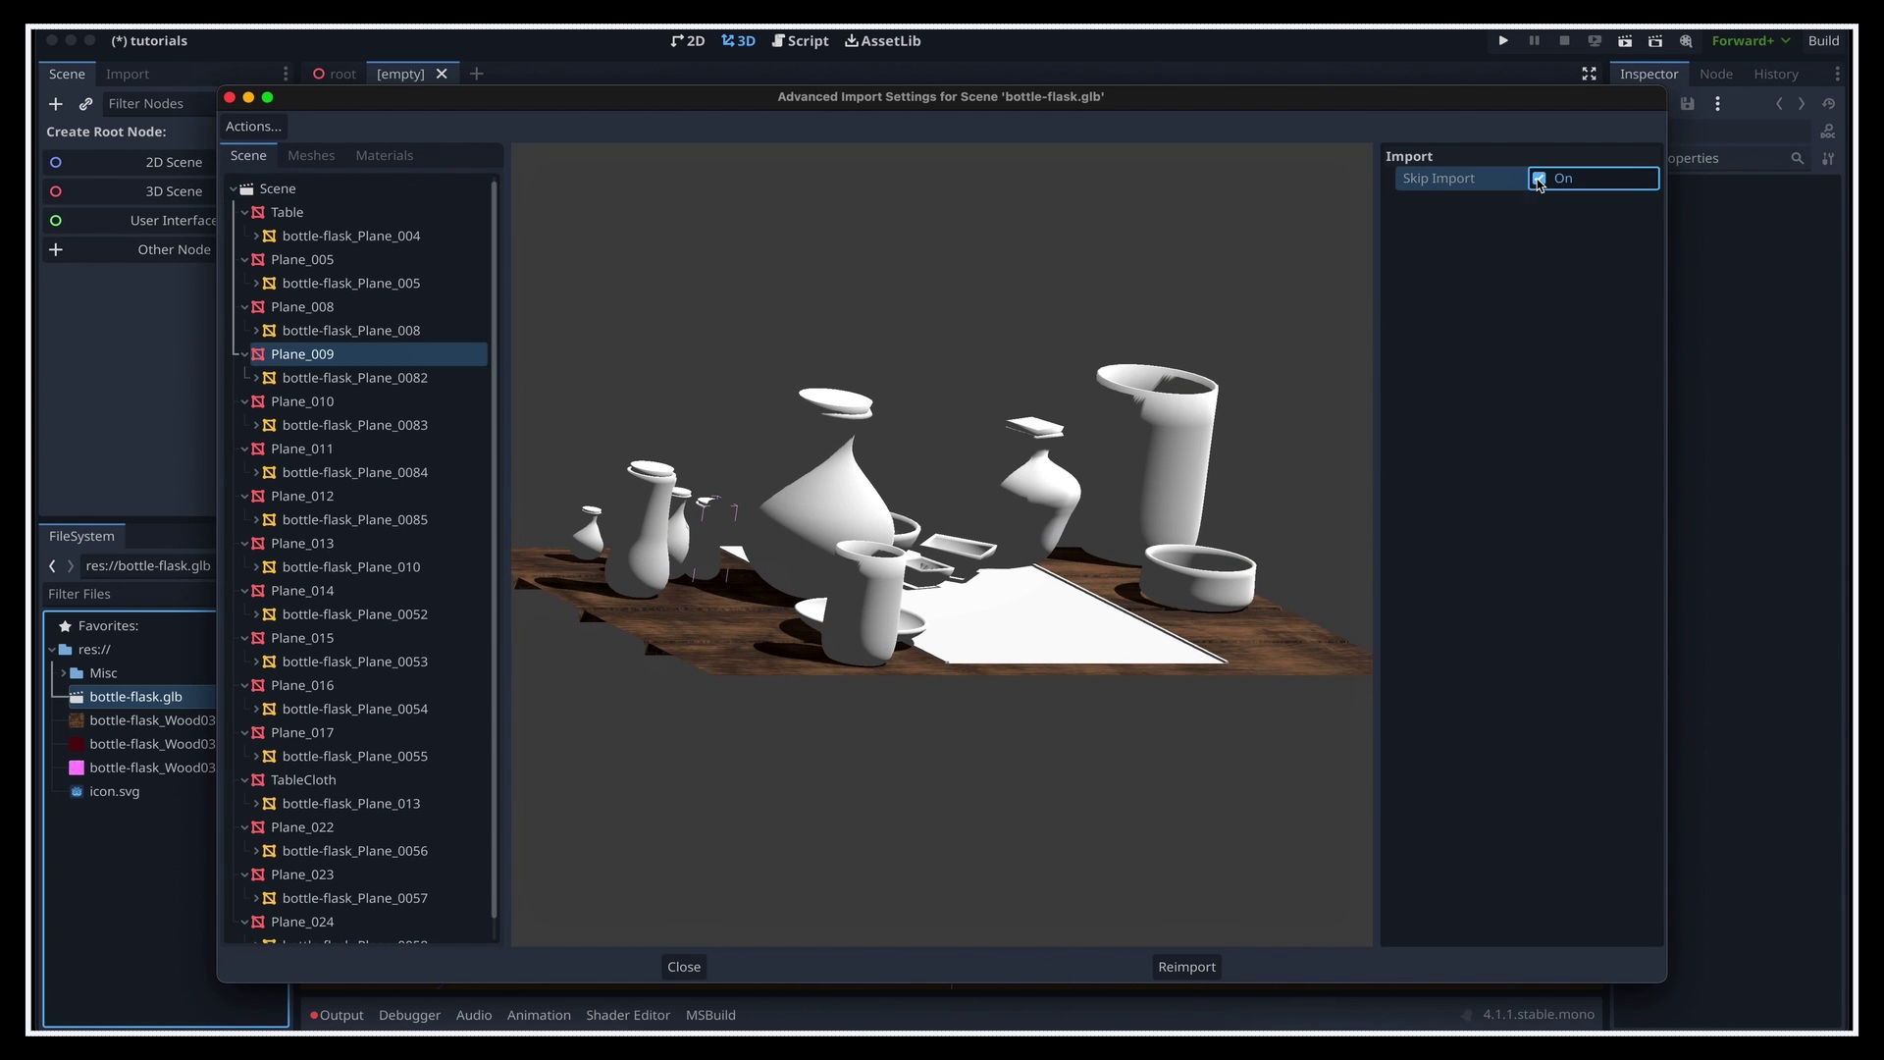
left_click(405, 403)
left_click(1538, 179)
left_click(446, 450)
left_click(1538, 178)
left_click(436, 498)
left_click(1539, 178)
left_click(411, 830)
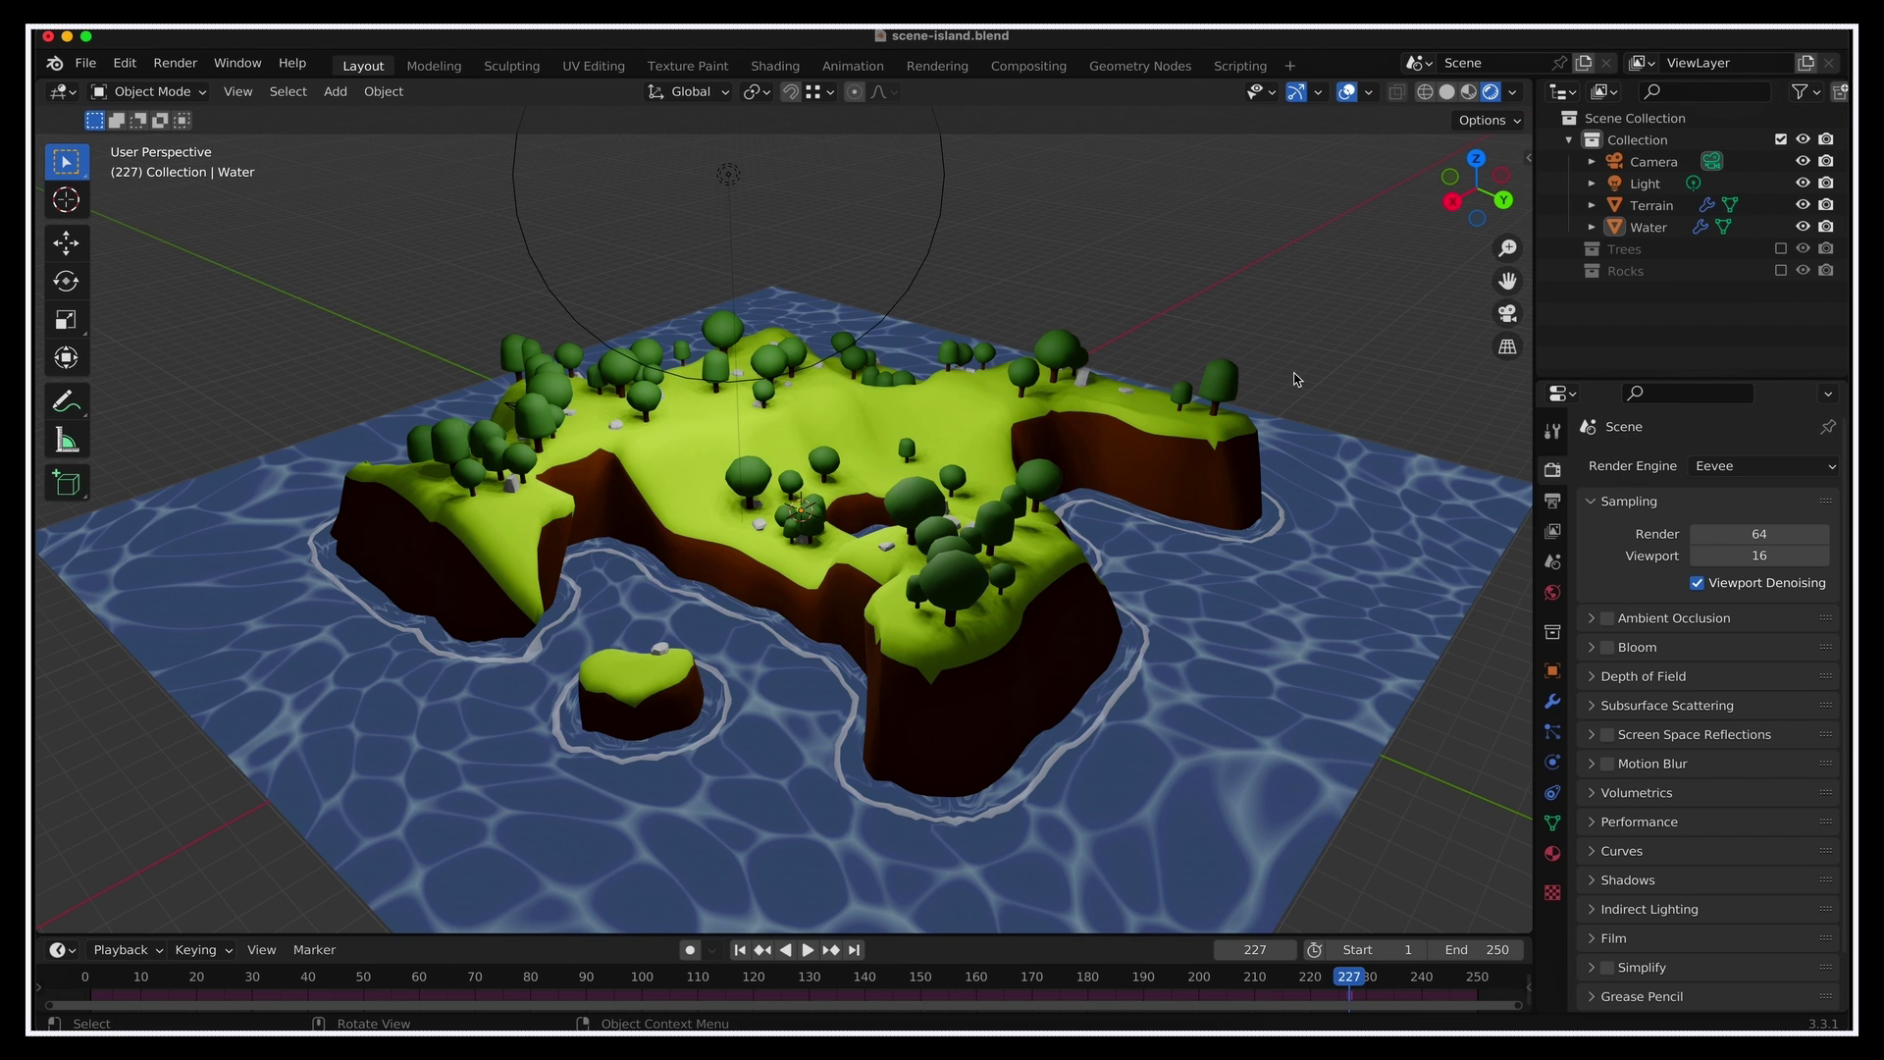
Switch to the island scene in Blender and show the Trees and Rocks collections to examine their source models.
middle_click_drag(1297, 379, 1297, 378)
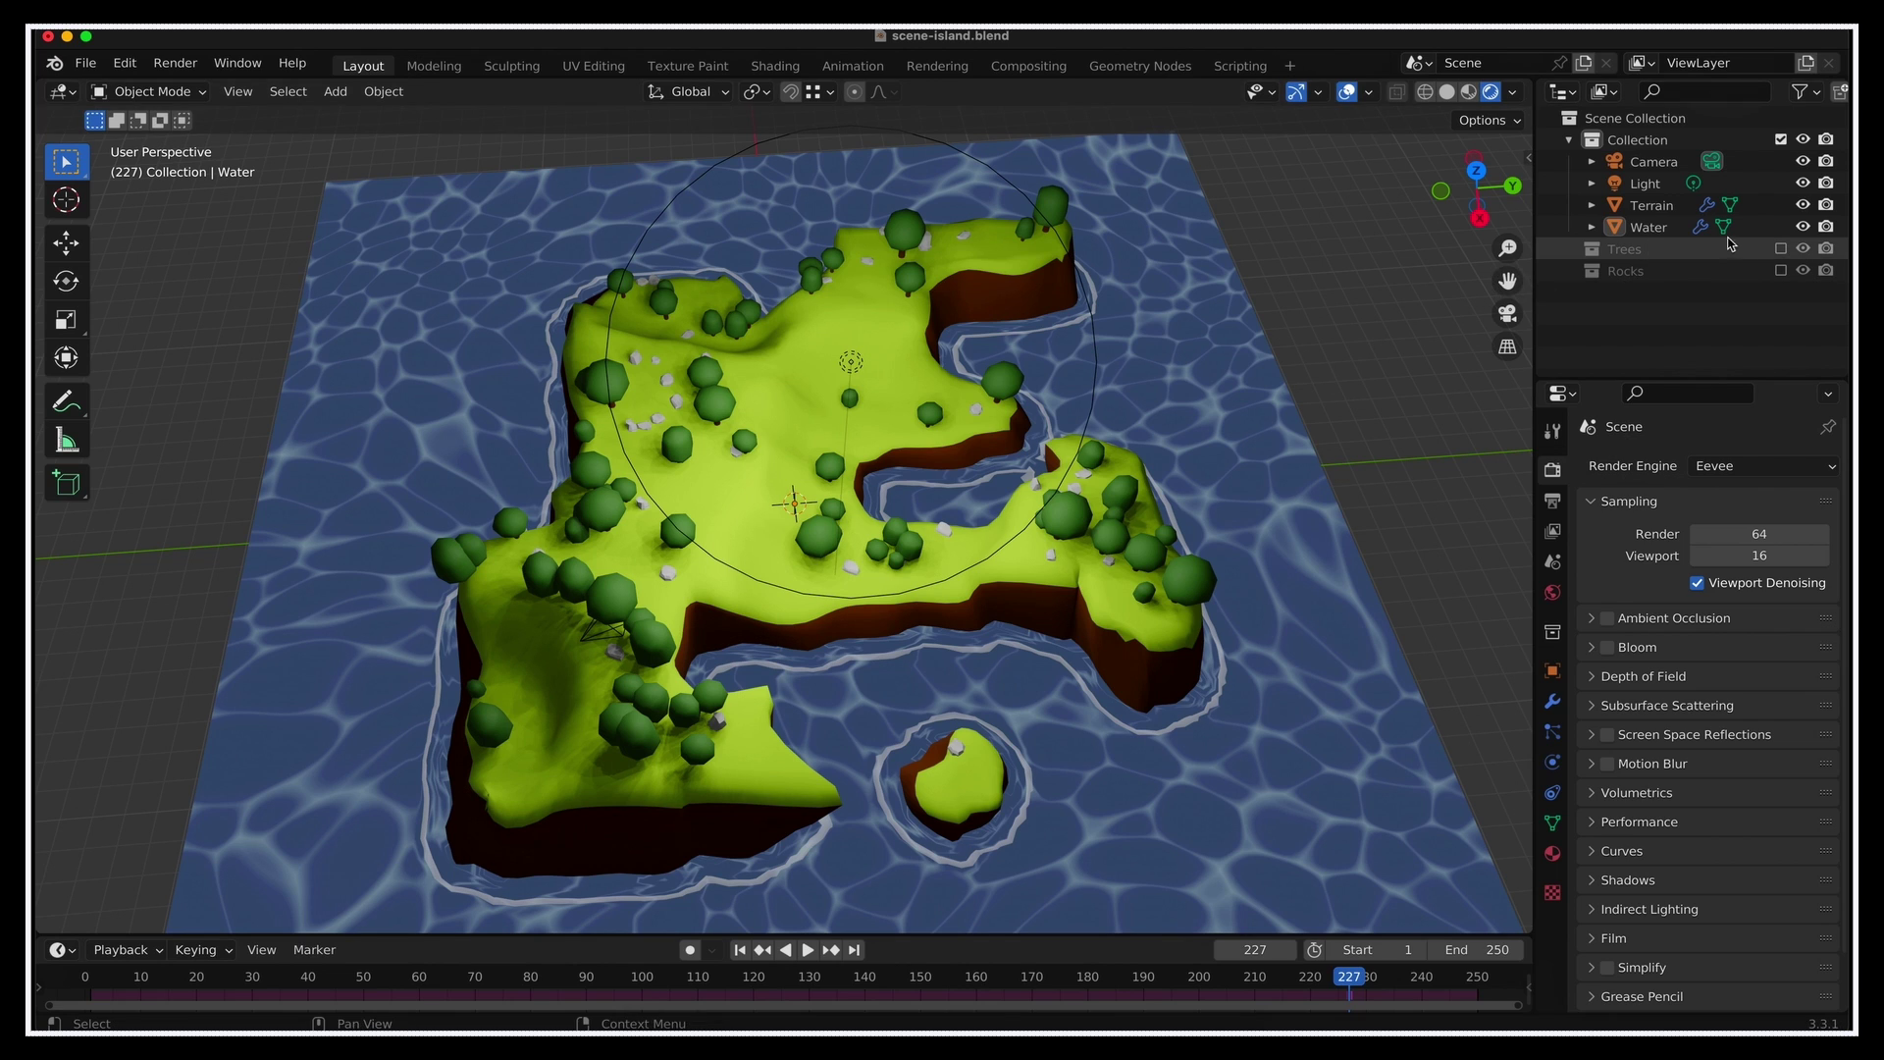
left_click(1780, 249)
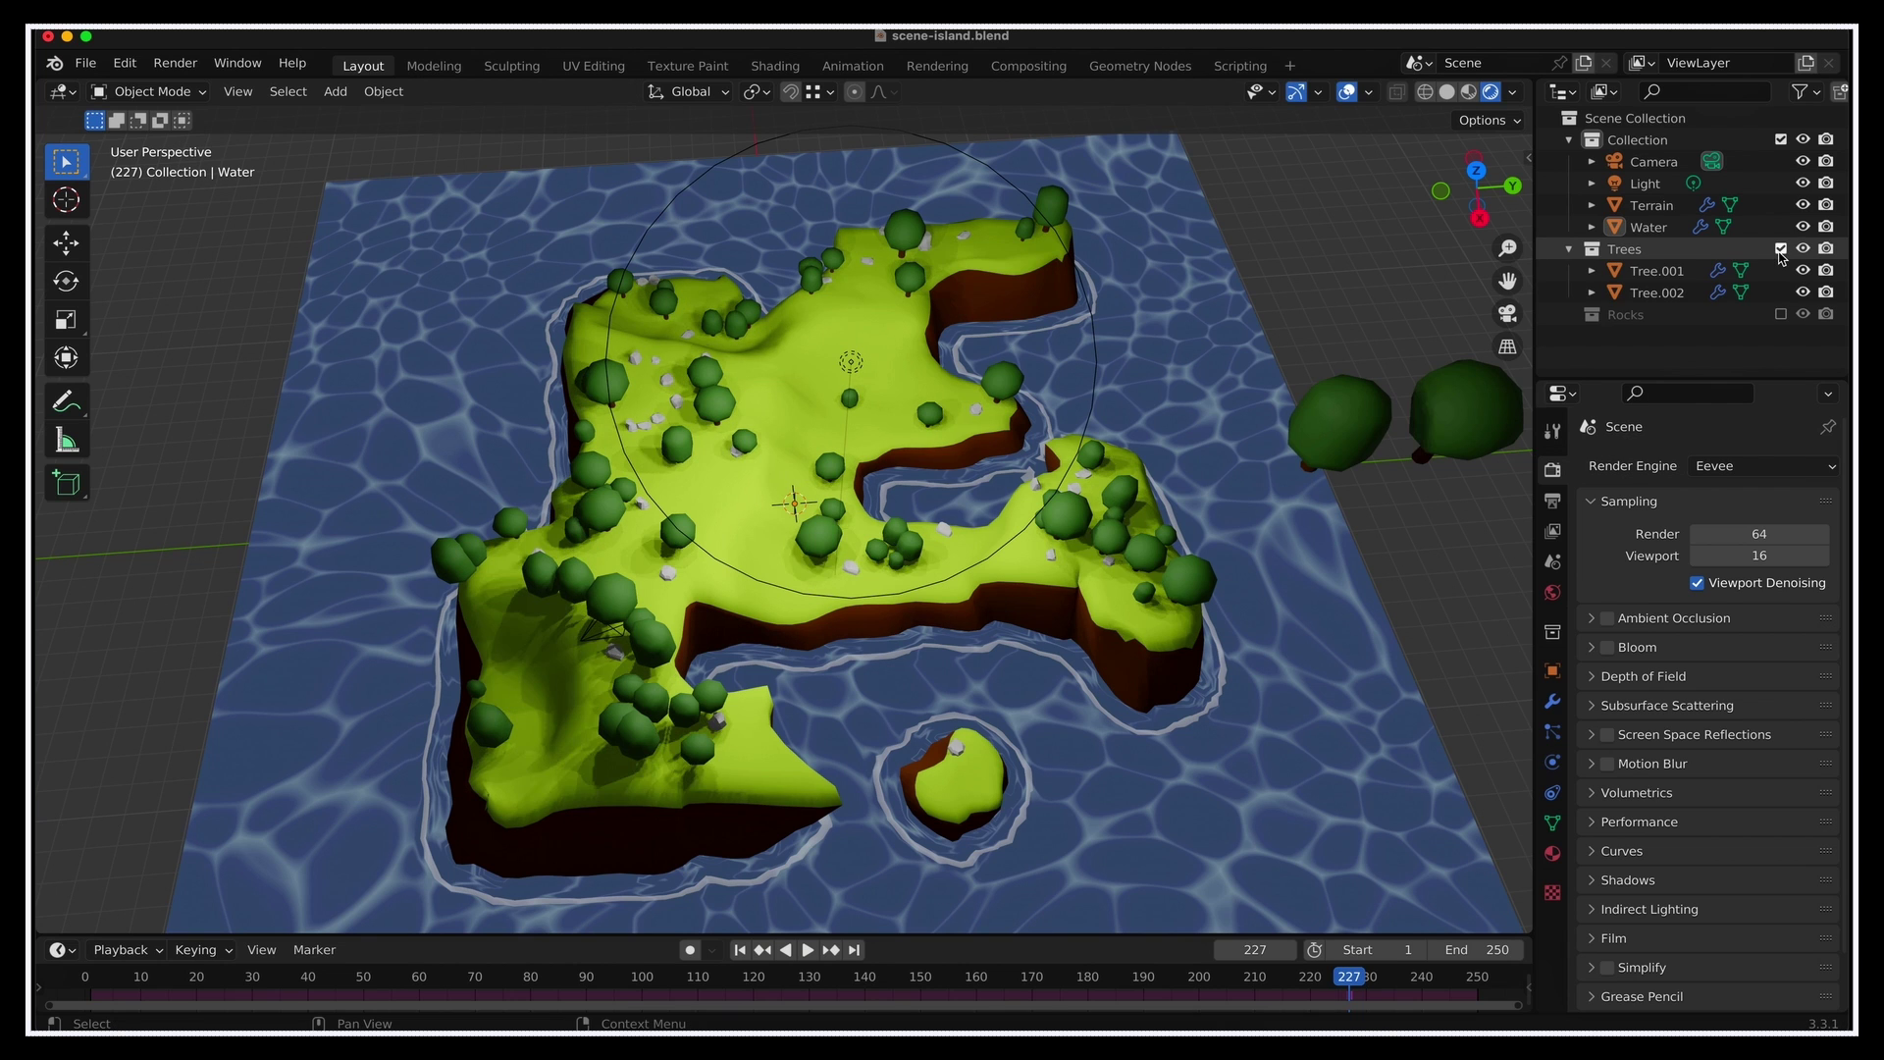
left_click(1781, 315)
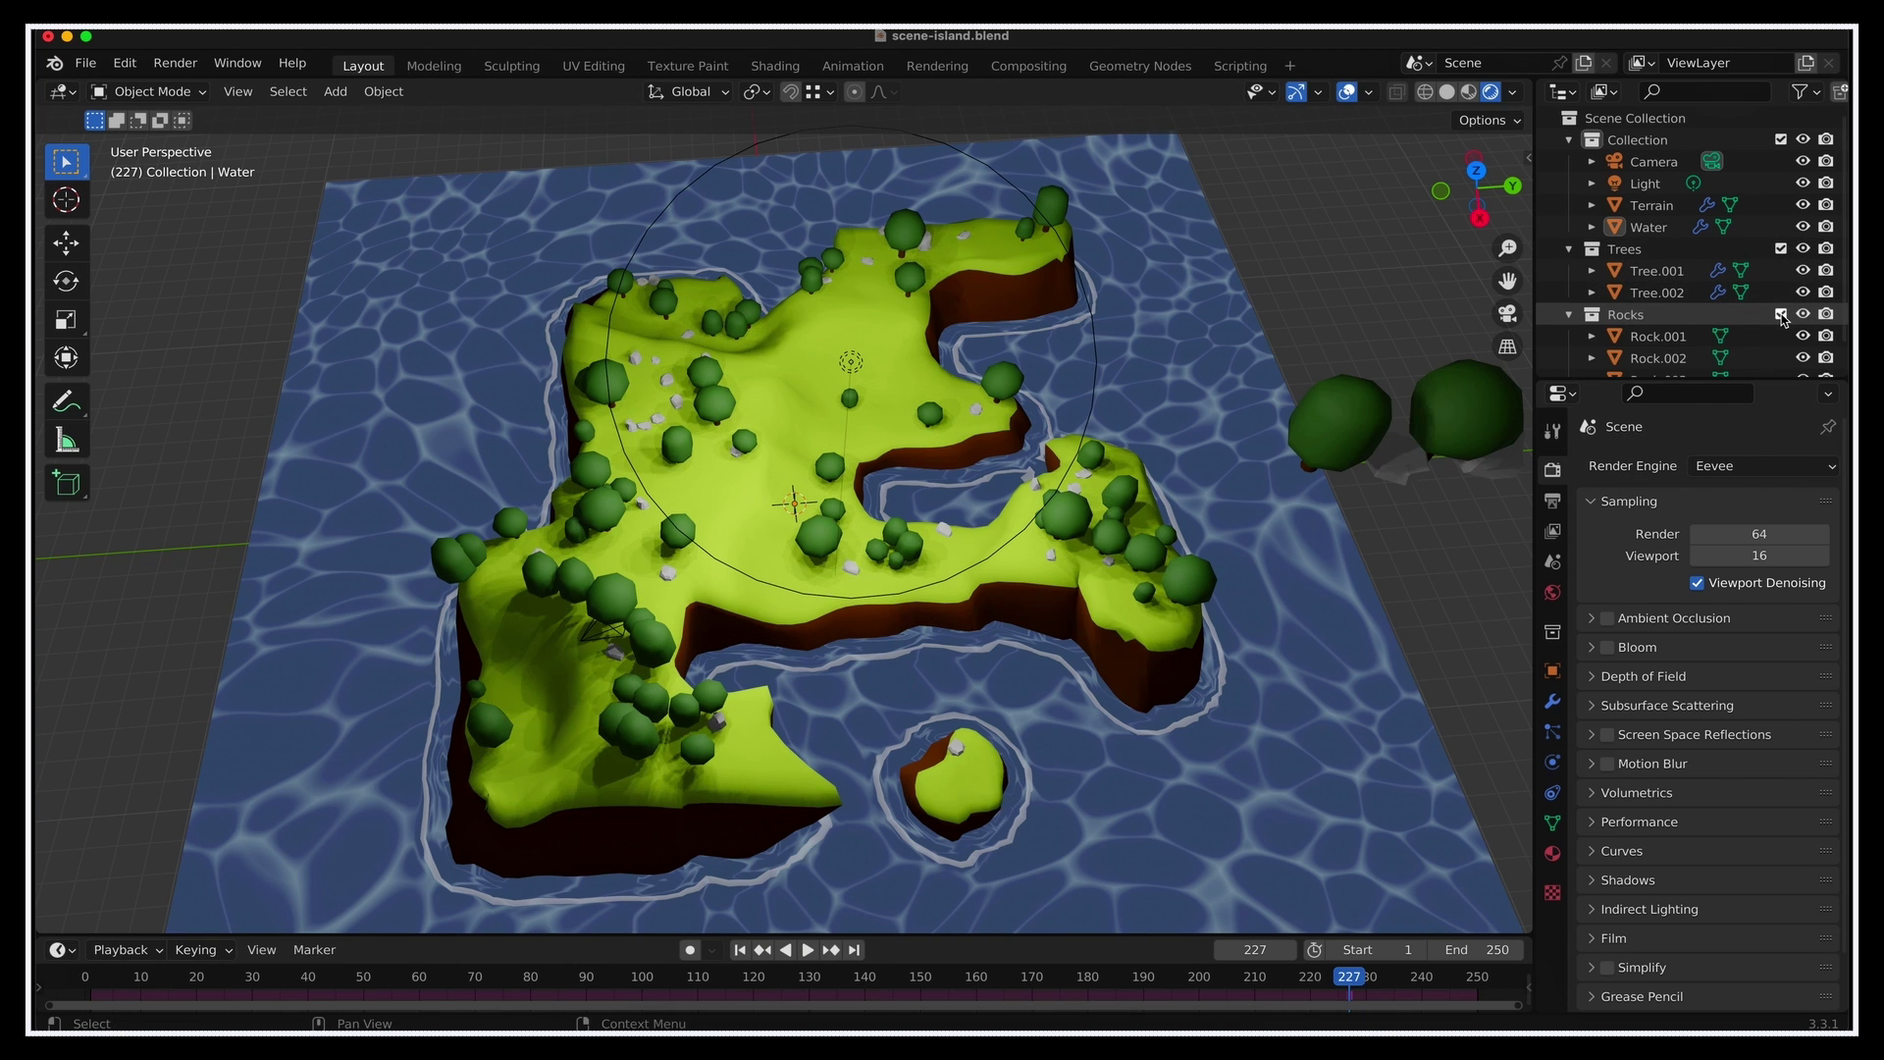
middle_click_drag(1427, 505, 1246, 521, "shift")
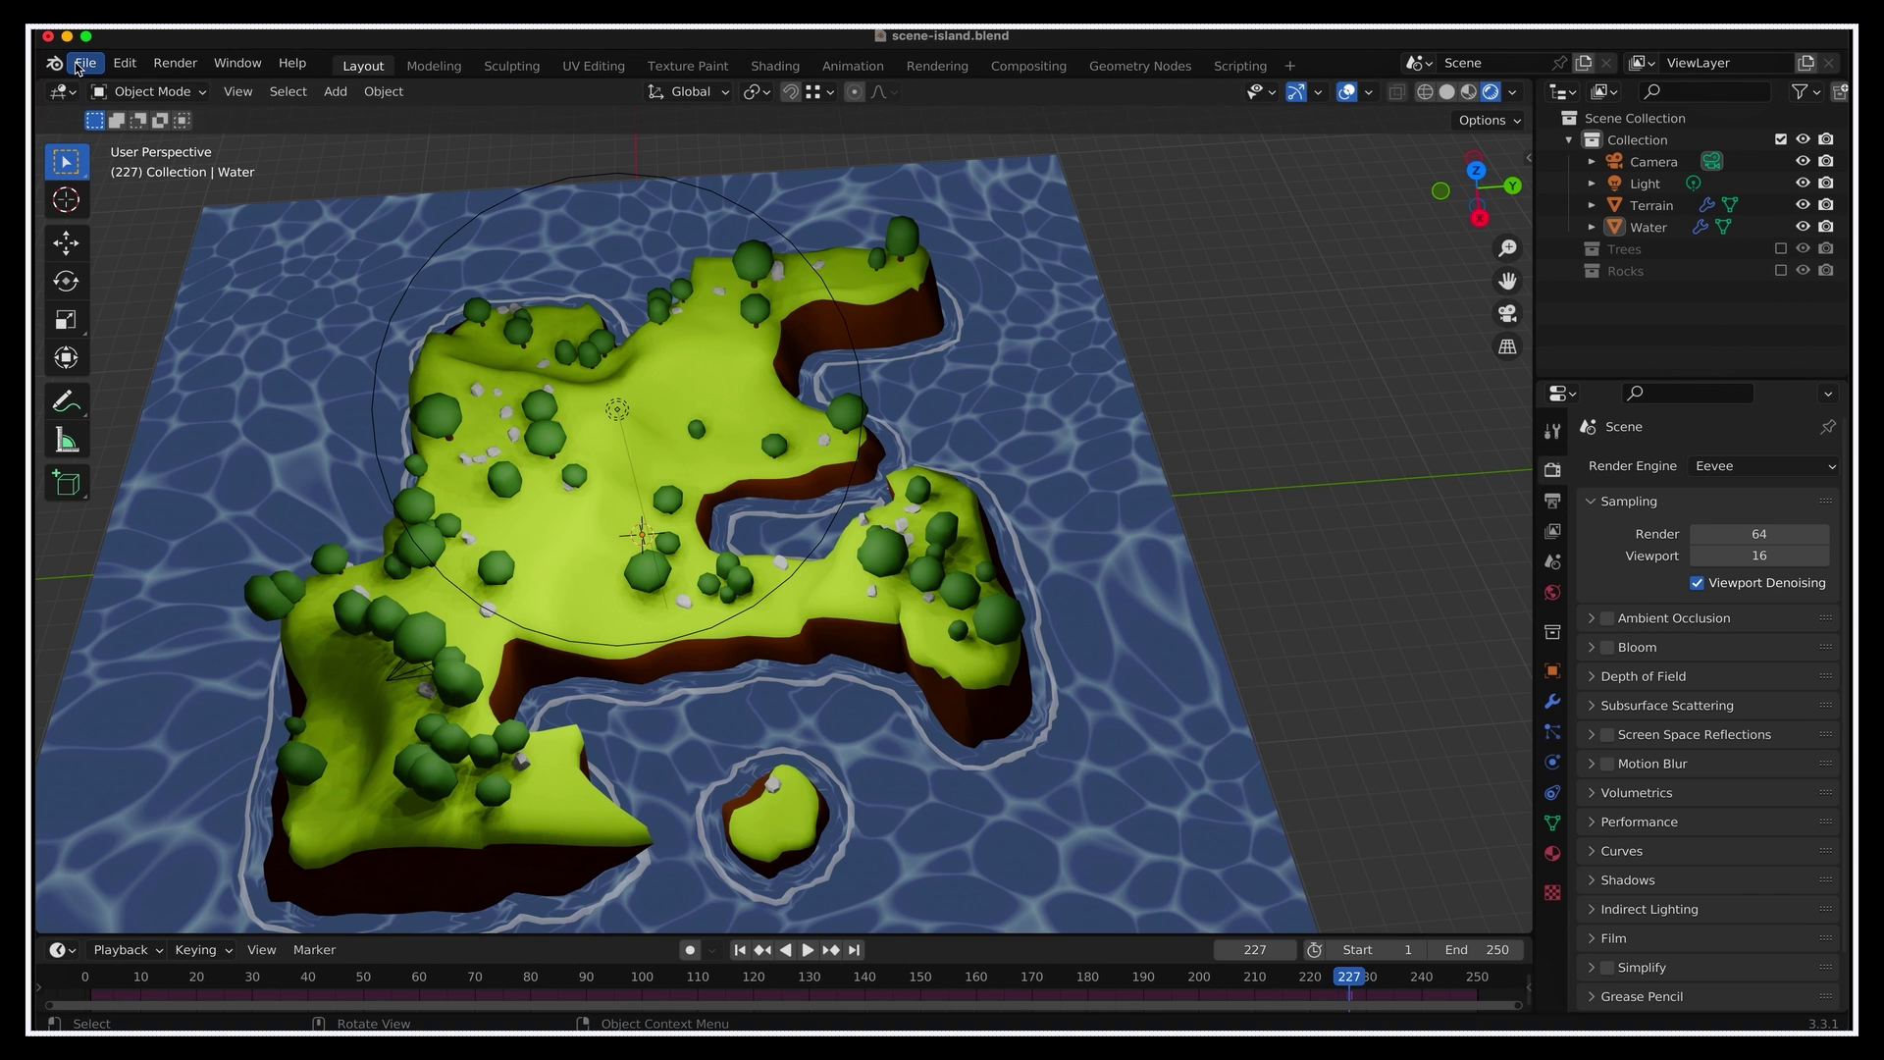
Export the island scene in glTF 2.0 binary format as scene-island.glb, overwriting the existing file.
left_click(85, 61)
mouse_move(177, 379)
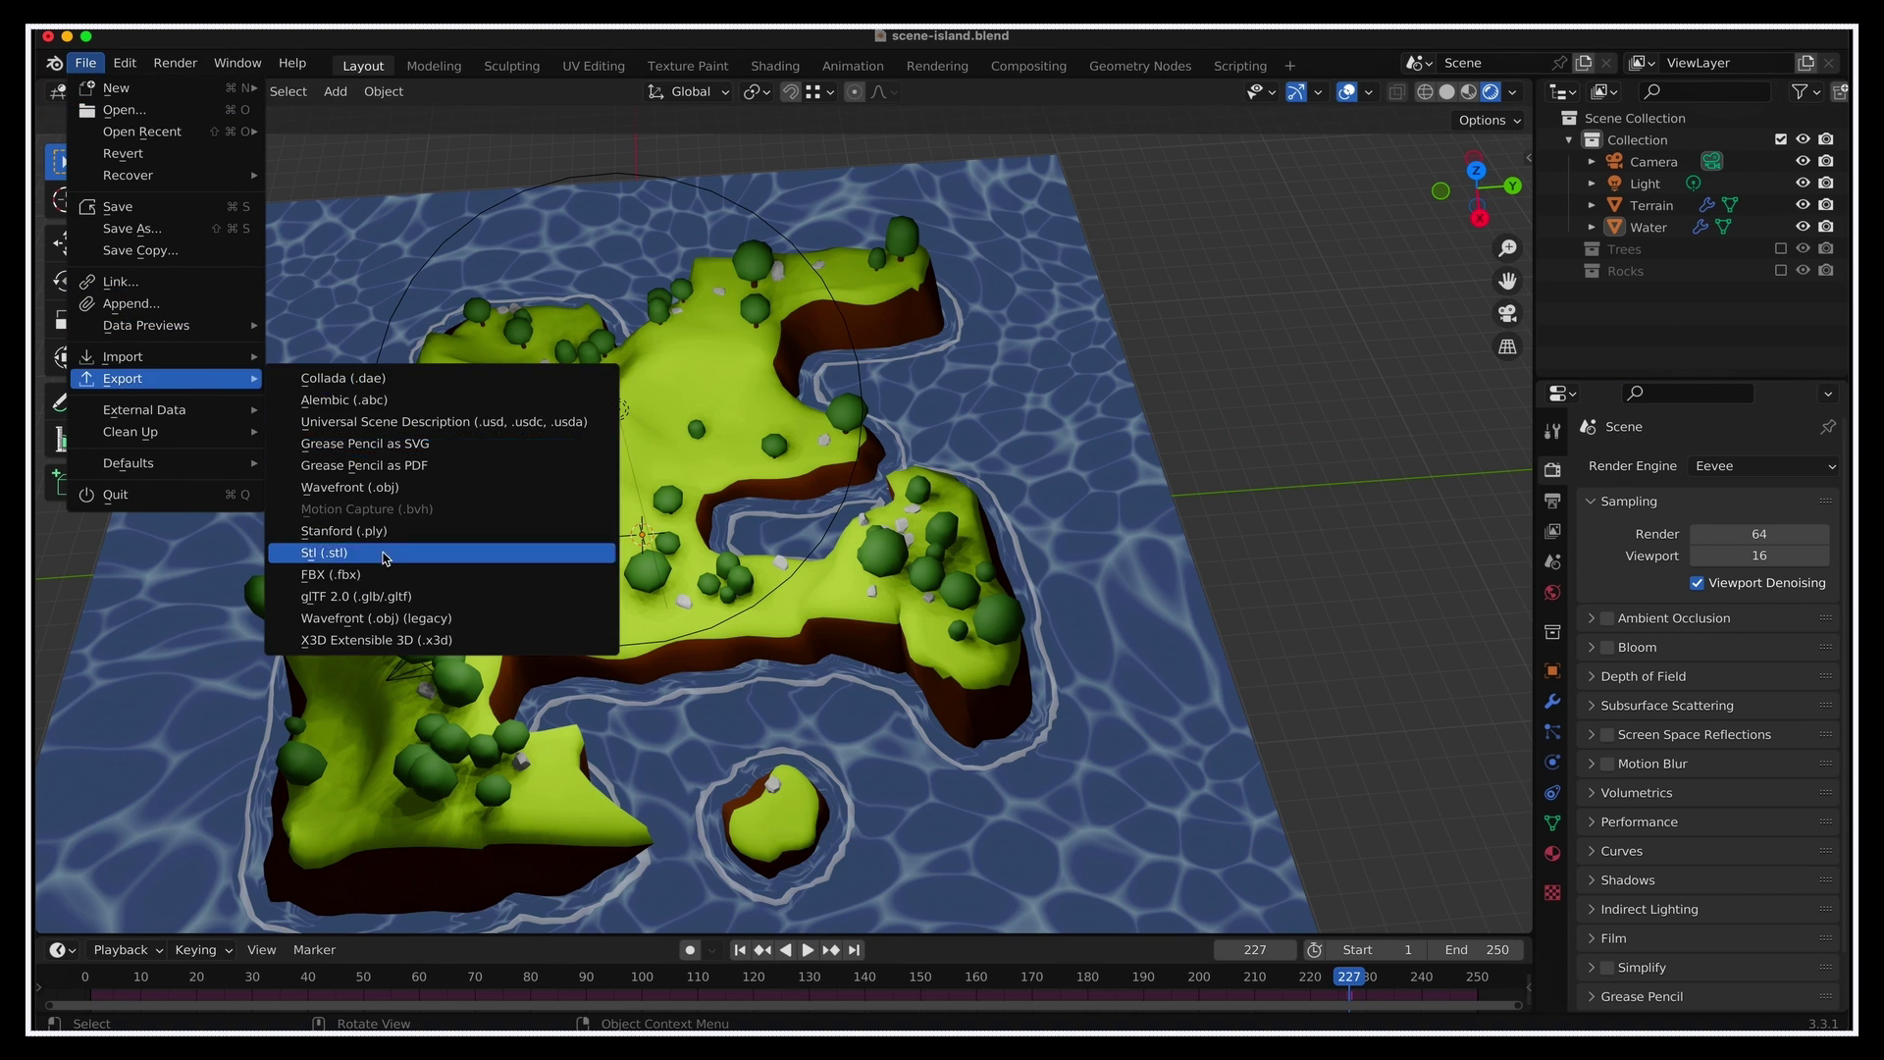
left_click(403, 596)
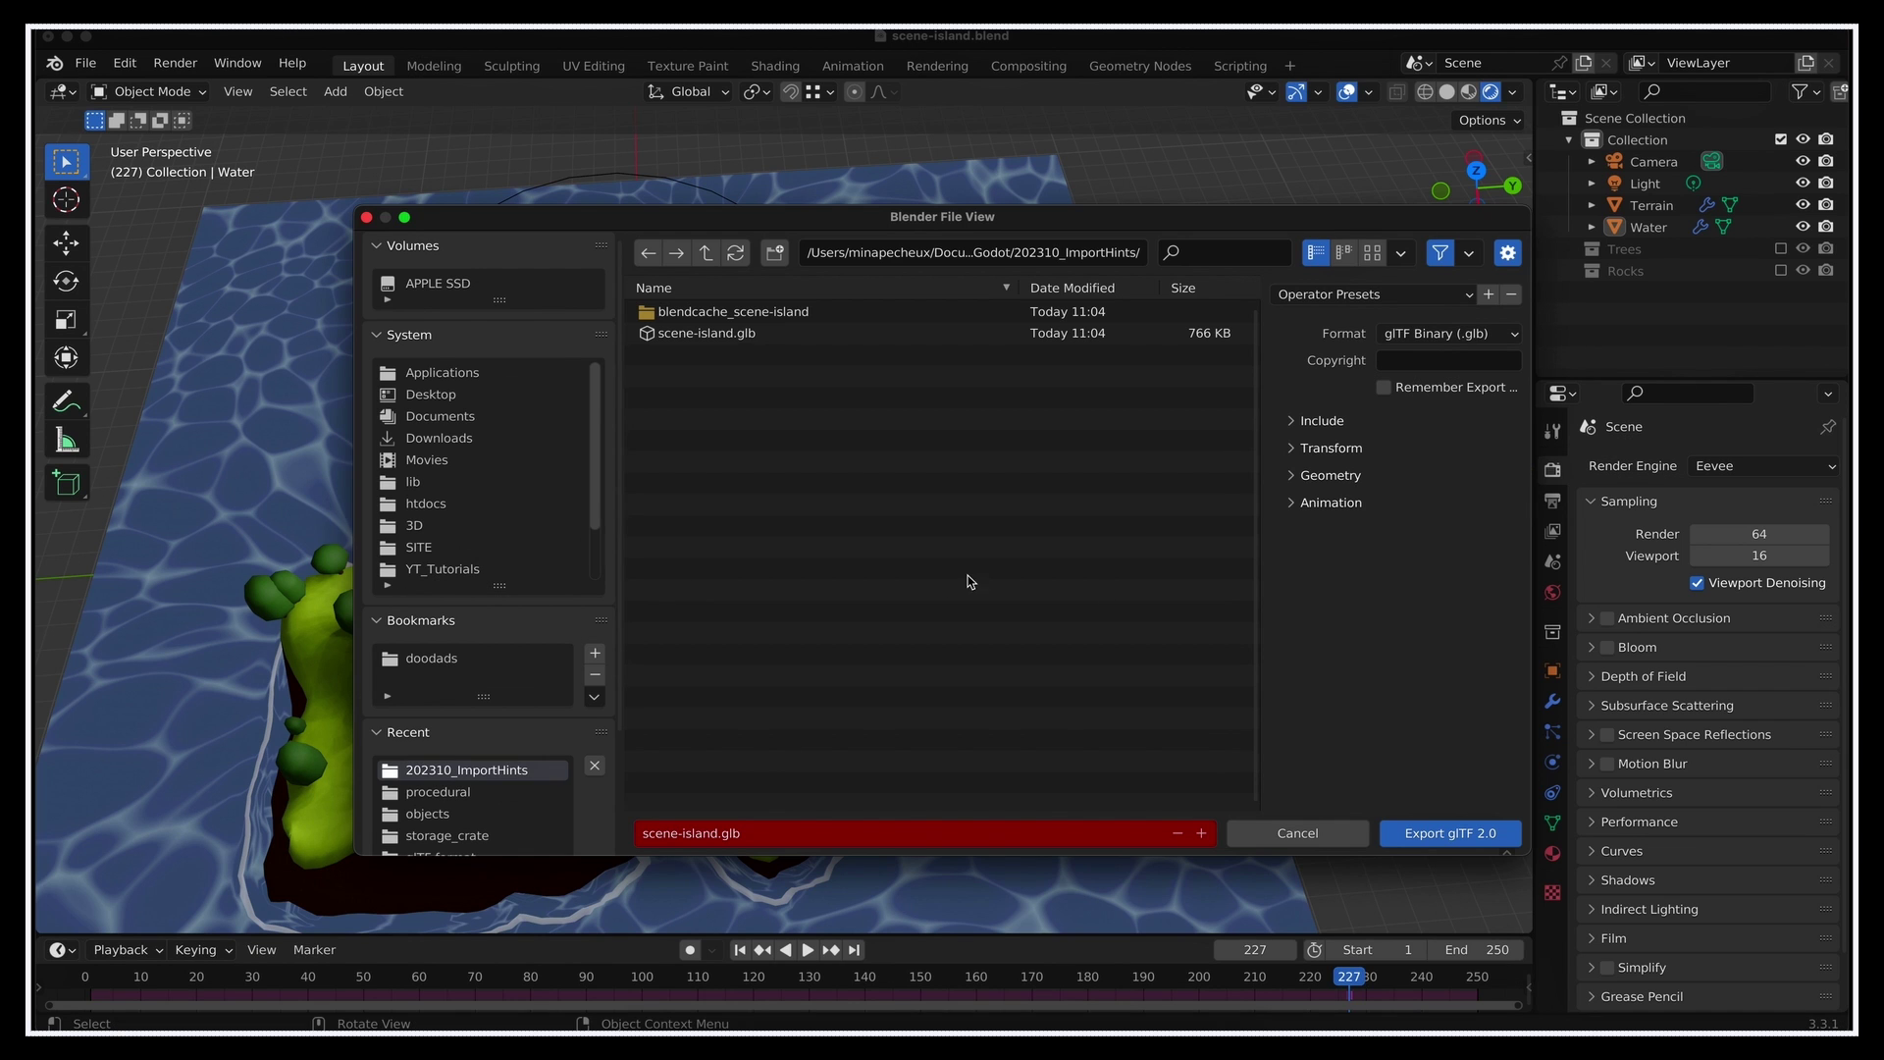
left_click(1434, 836)
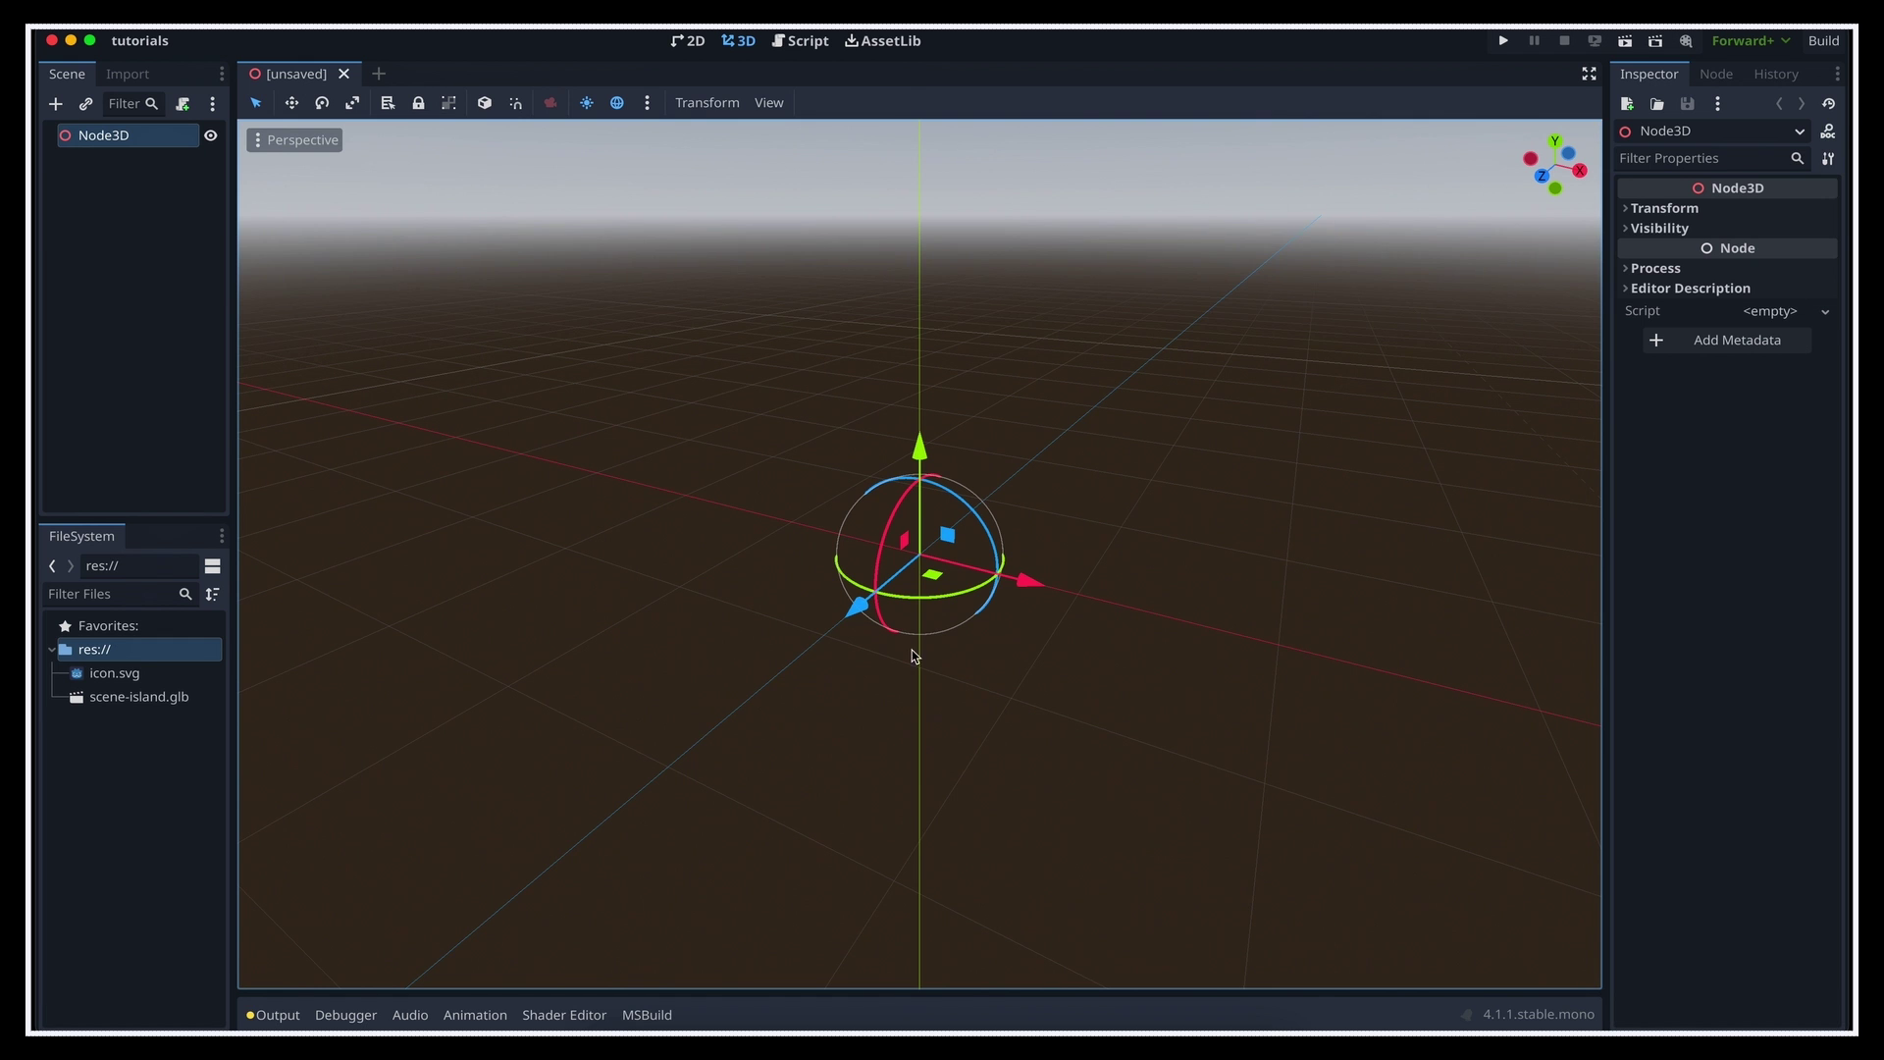
Switch to Godot and inspect the nodes of scene-island.glb in its advanced import settings.
double_click(181, 703)
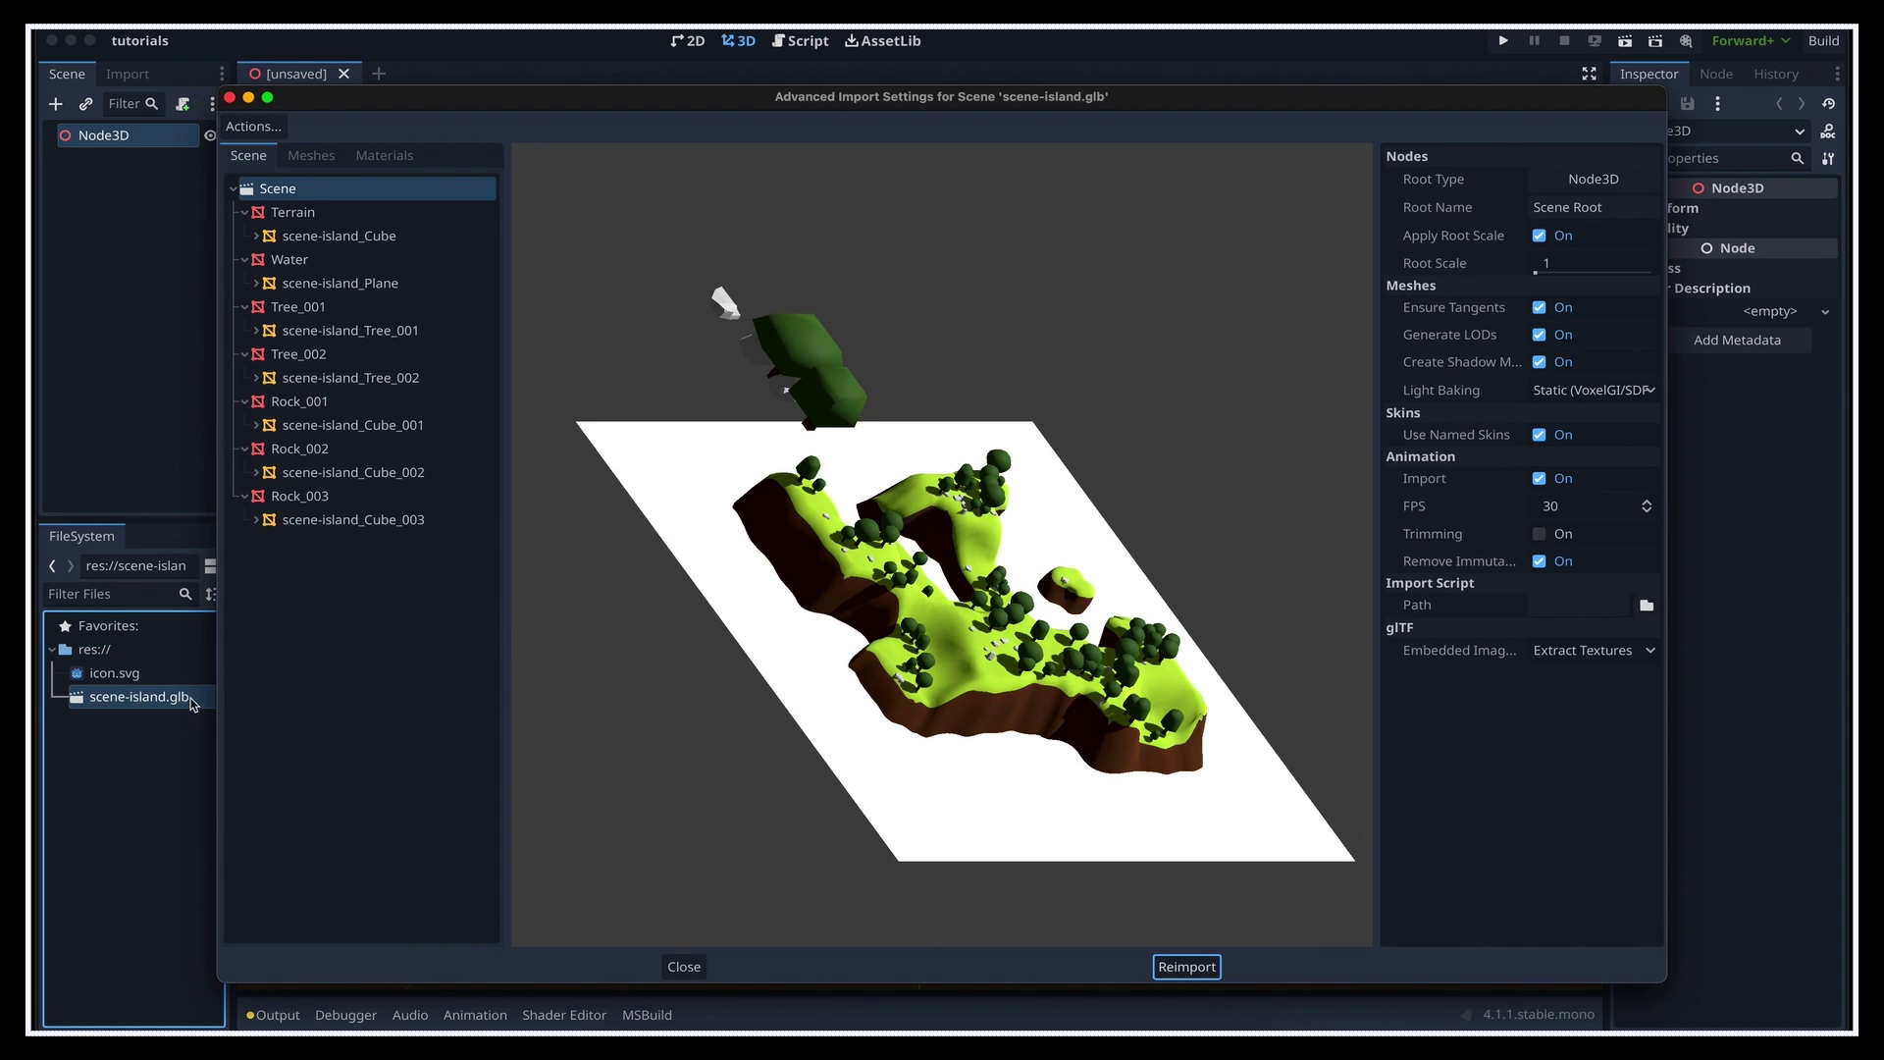
mouse_move(1306, 662)
left_mouse_down()
mouse_move(1274, 654)
mouse_move(1305, 657)
left_mouse_up()
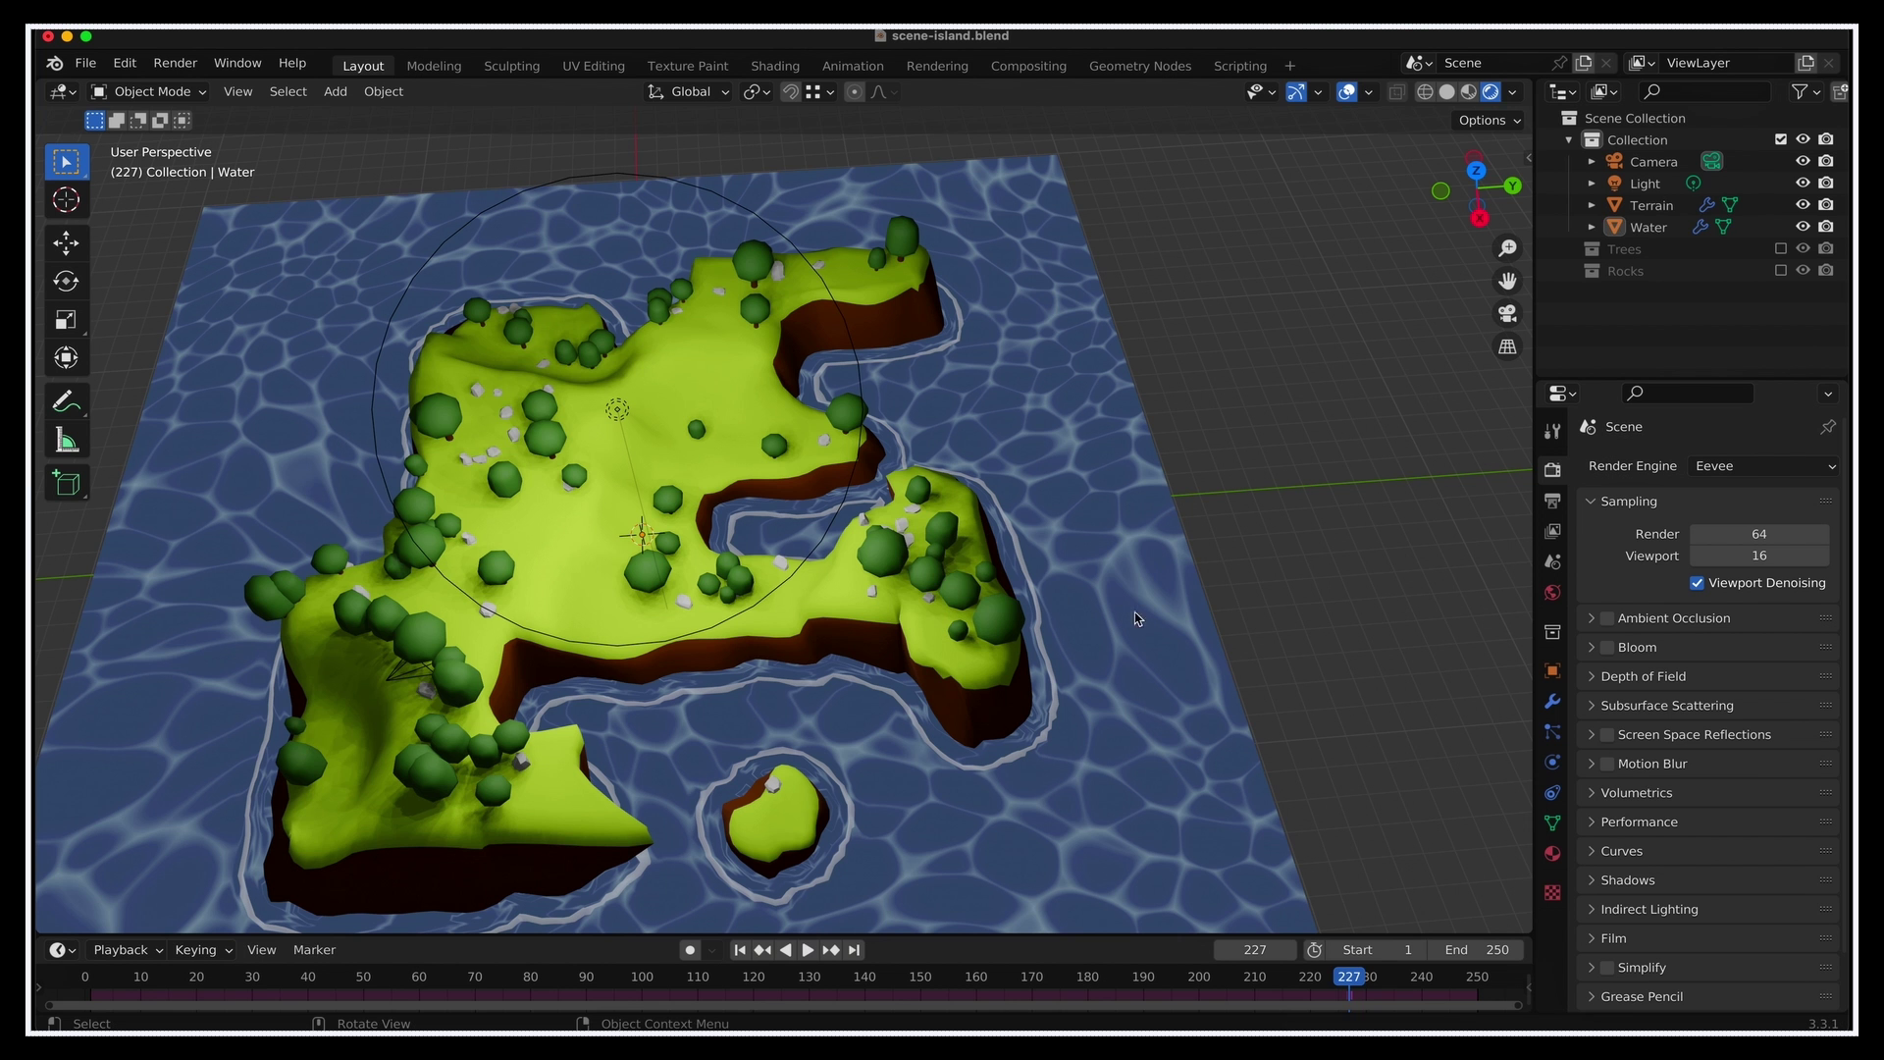
In Blender, re-enable the Trees and Rocks collections and append -noimp to the names of Water, Tree.001 and Tree.002.
left_click(1668, 226)
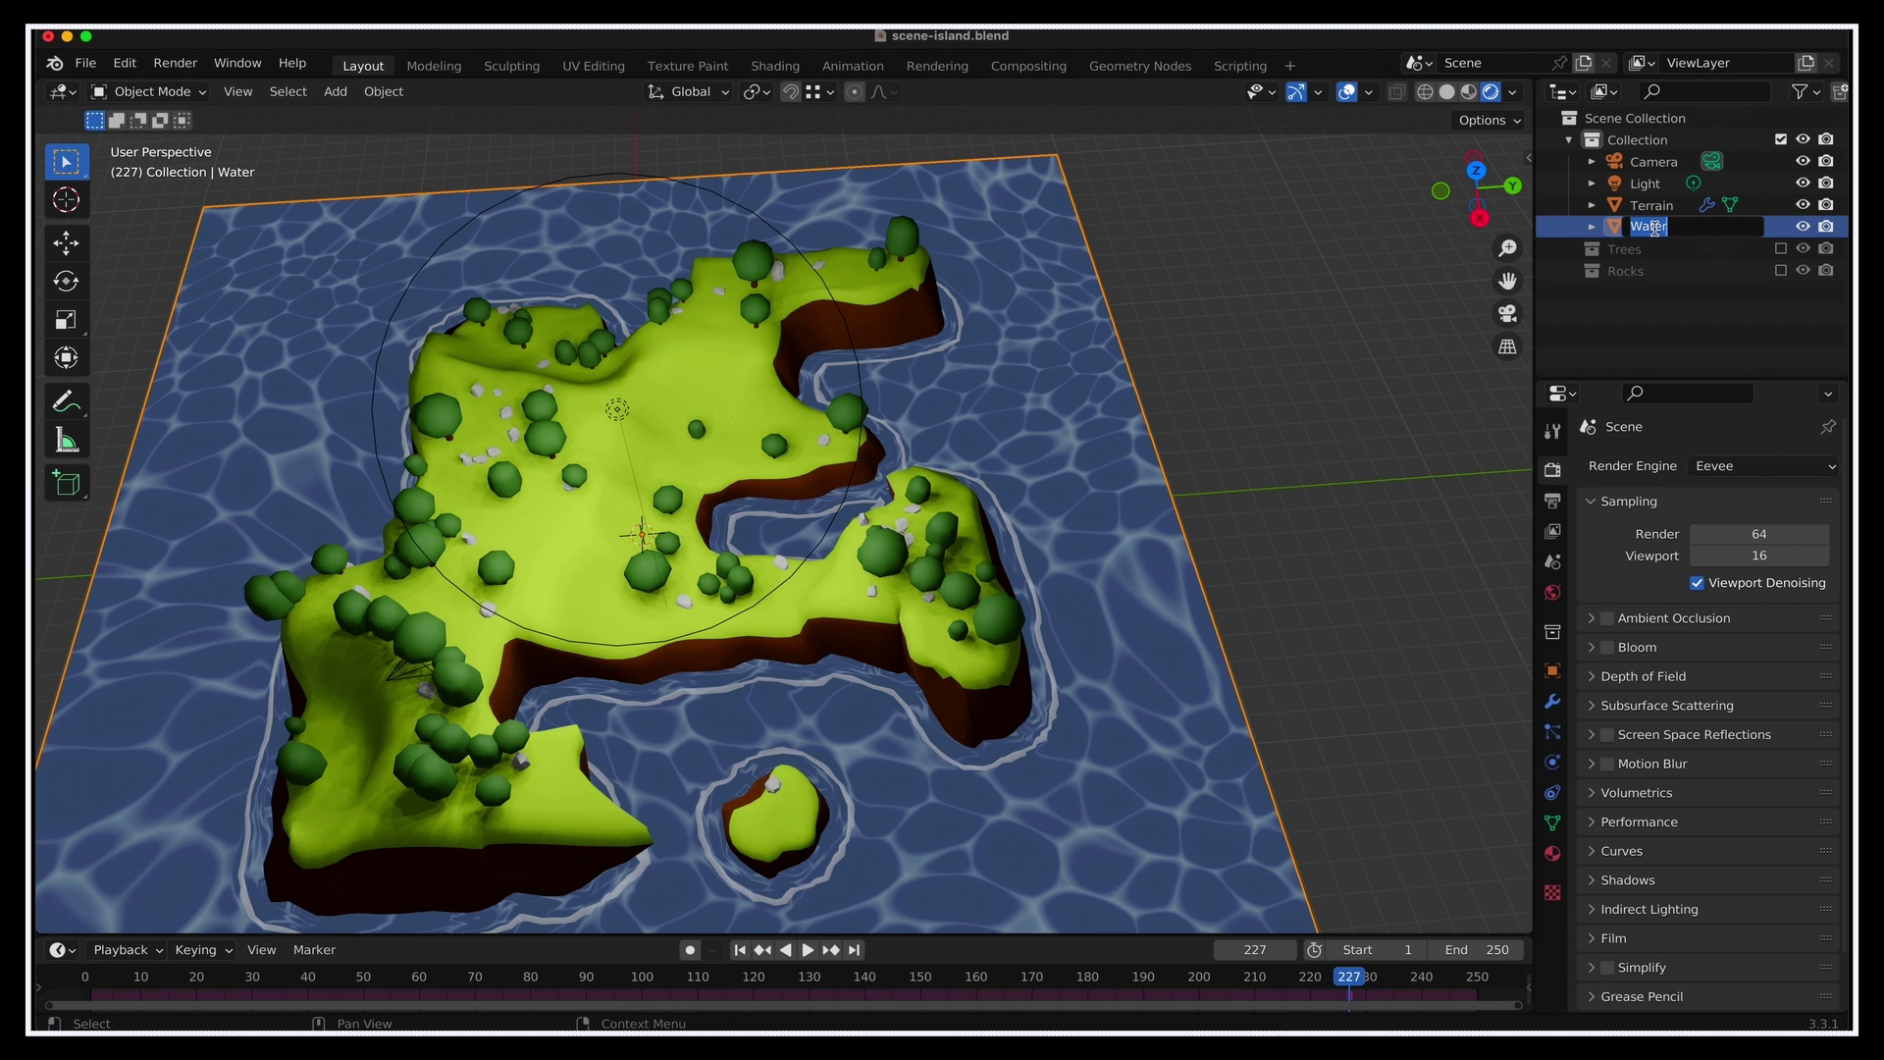
left_click(1781, 249)
left_click(1781, 314)
left_click(1672, 291)
scroll(1672, 285, "down", 1)
double_click(1672, 280)
key("End")
type("-noimp")
key("Return")
Append -noimp to the names of the three rock objects, Rock.001, Rock.002 and Rock.003.
double_click(1668, 324)
key("End")
type("-noimp")
key("Return")
left_click(1680, 347)
double_click(1680, 346)
key("End")
type("-noimp")
key("Return")
left_click(1680, 367)
scroll(1680, 363, "down", 1)
double_click(1680, 356)
key("End")
type("-noimp")
key("Return")
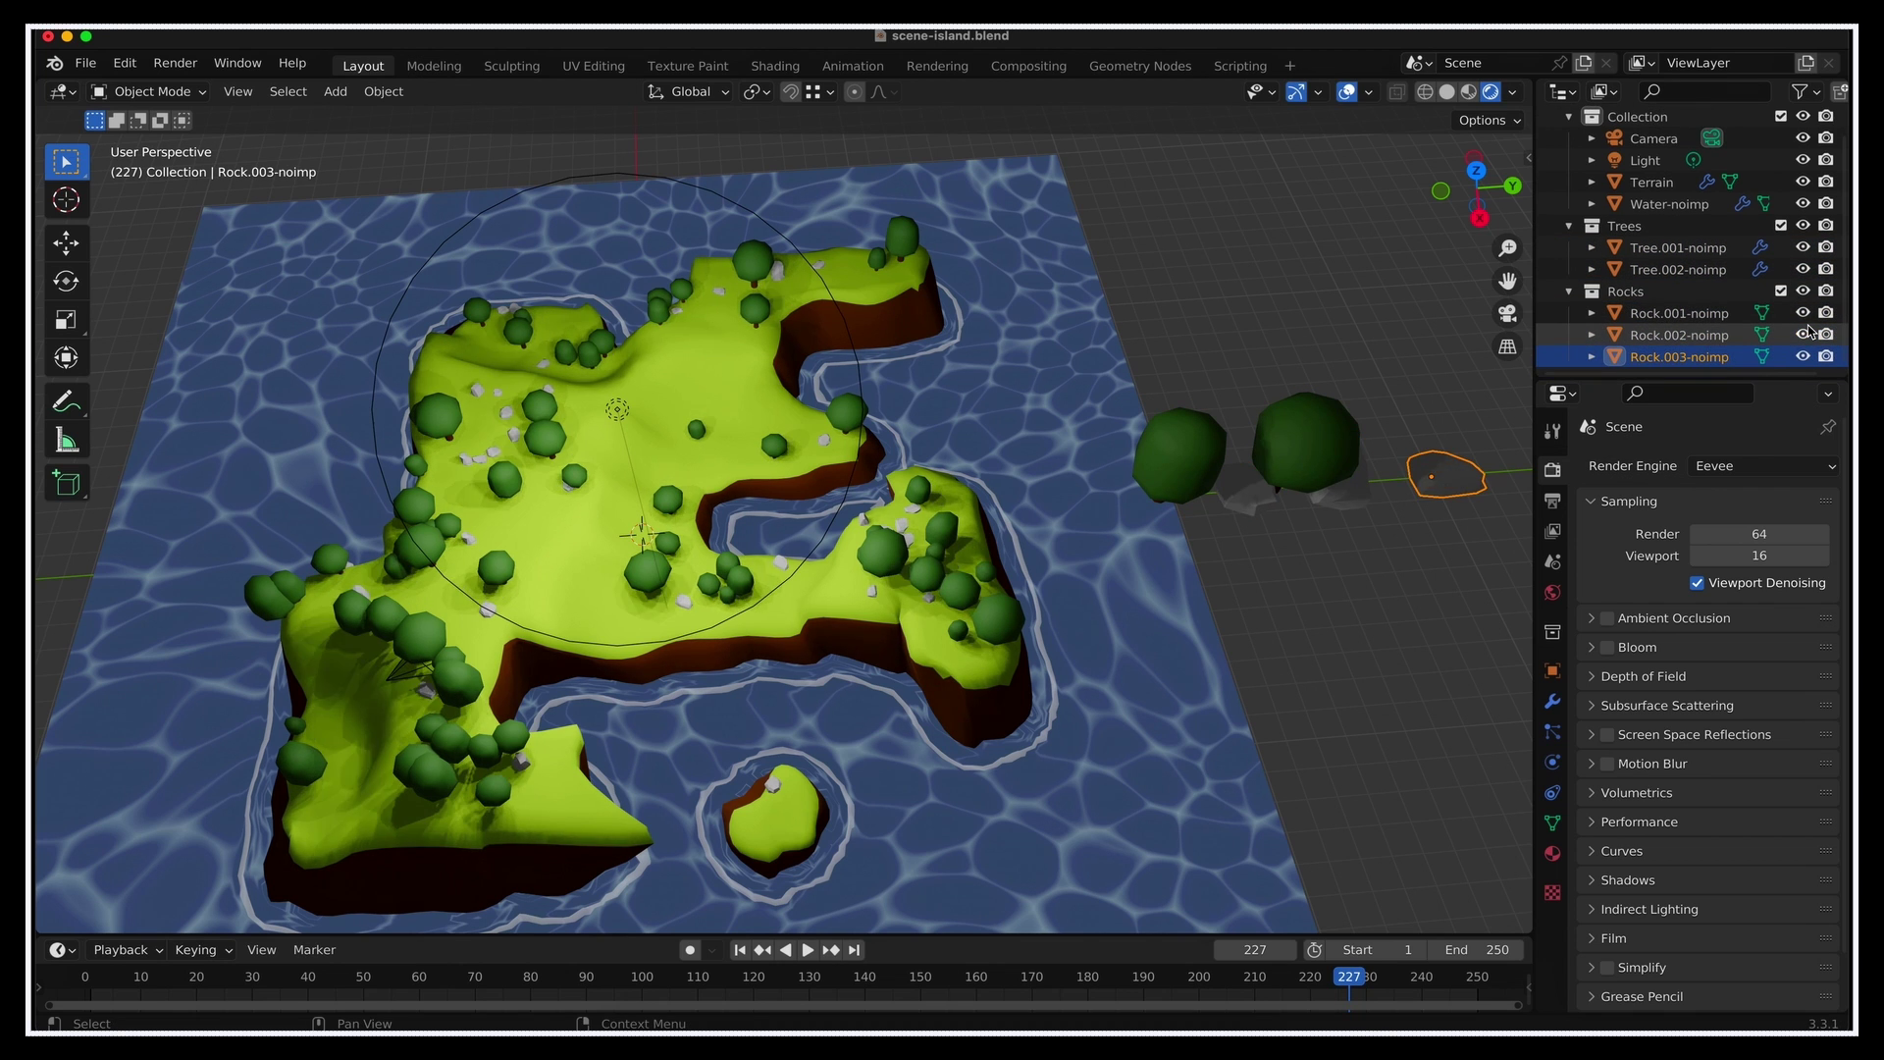
Re-export the island scene to scene-island.glb and open its advanced import settings in Godot.
left_click(85, 61)
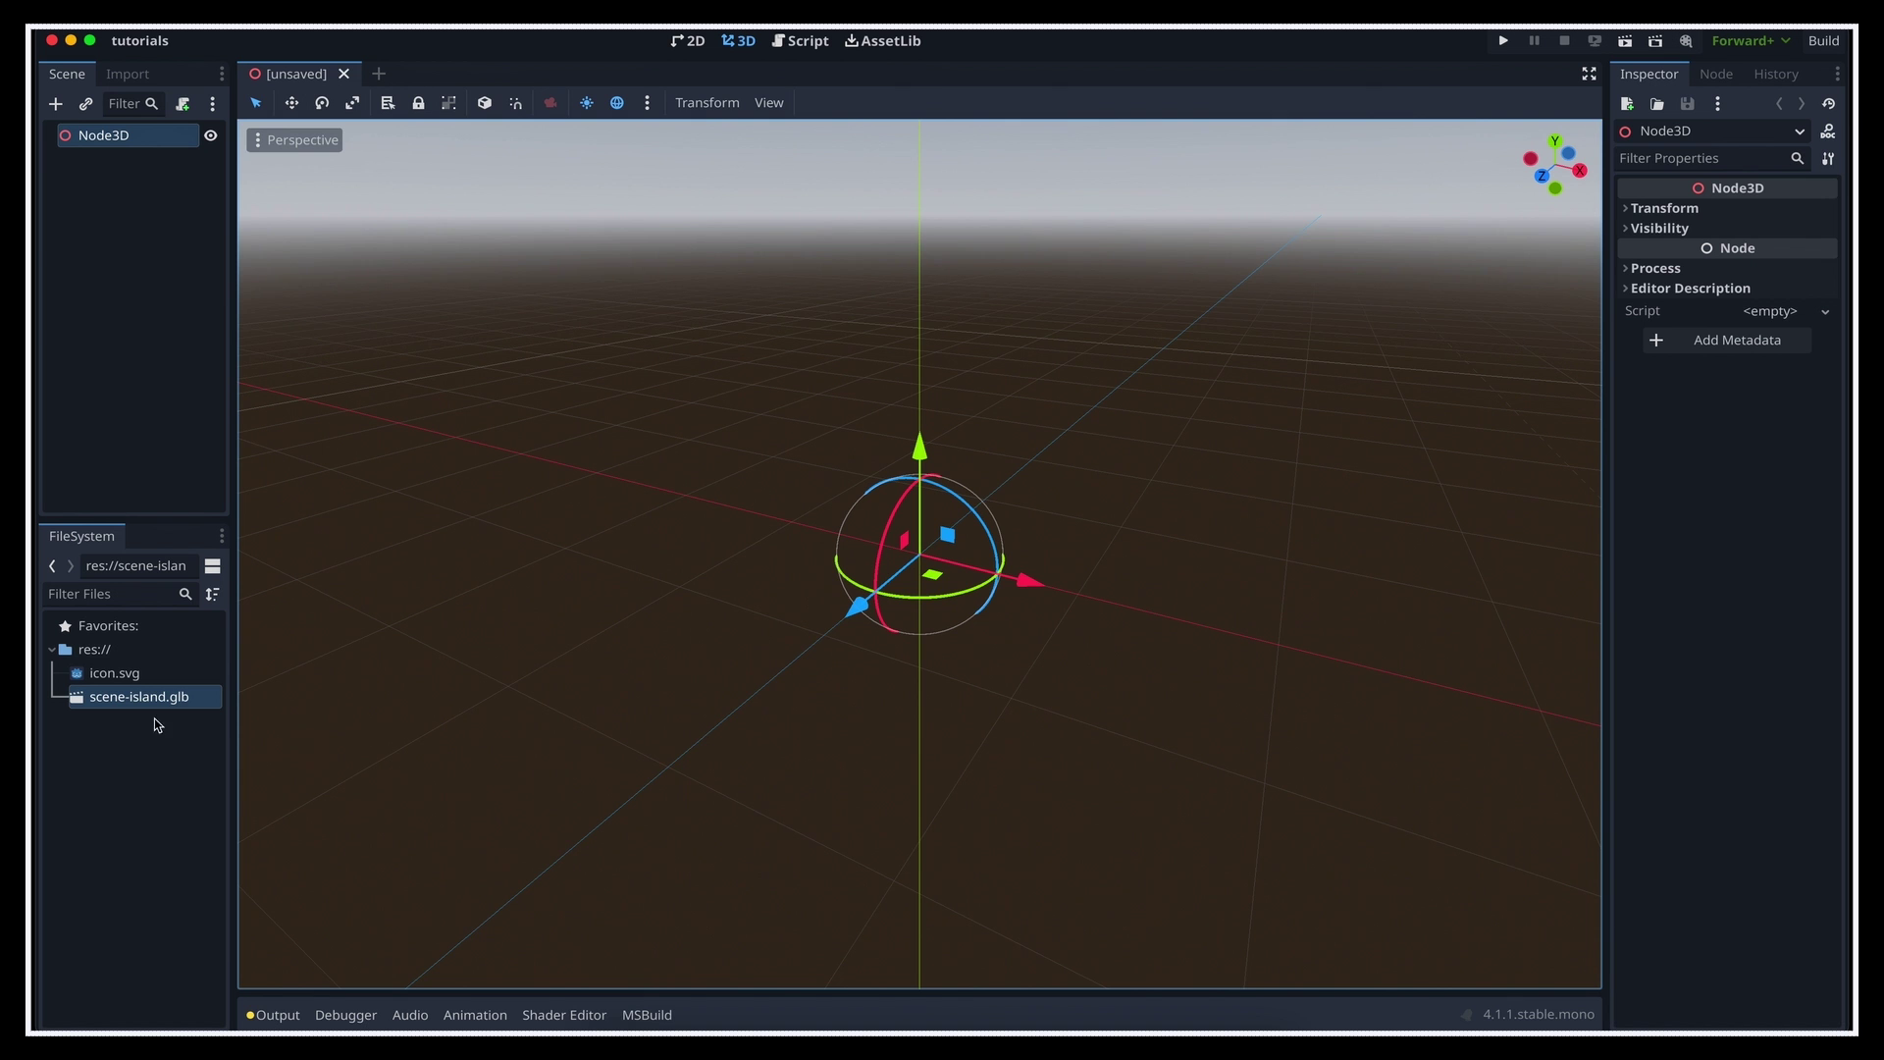
double_click(161, 699)
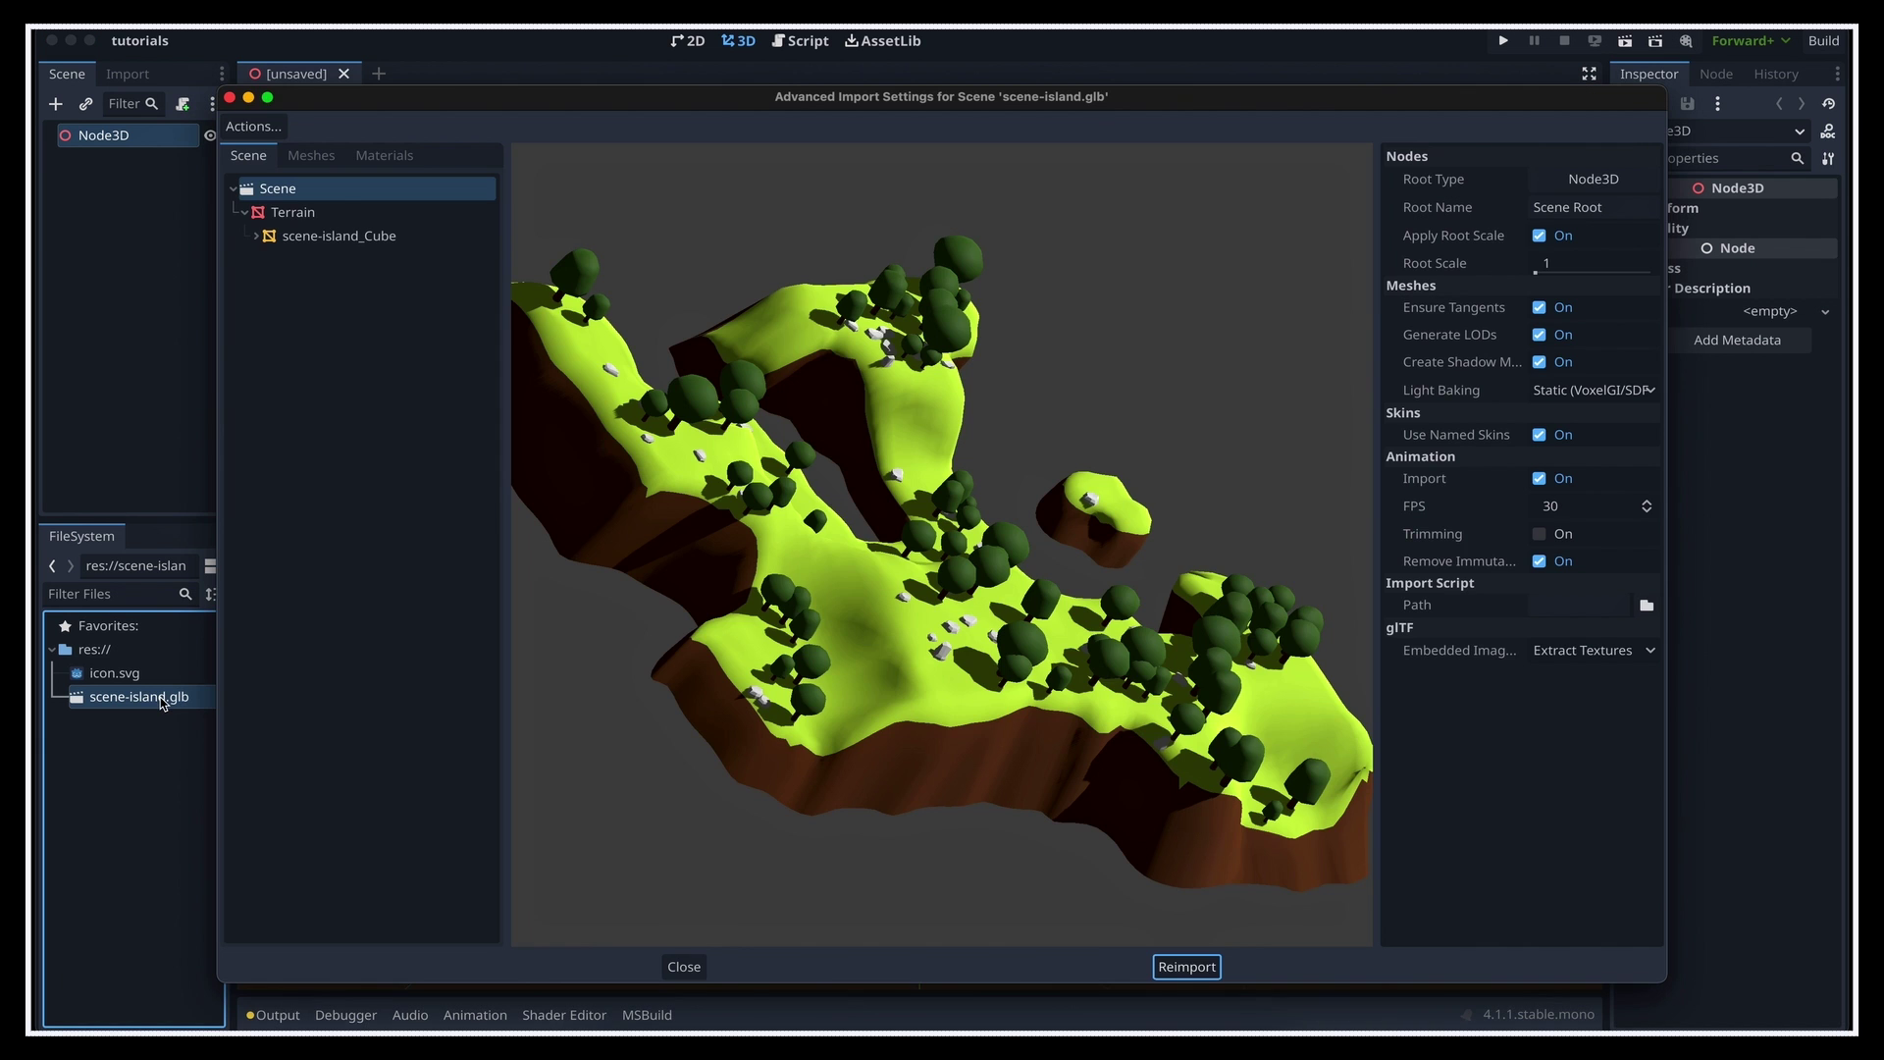
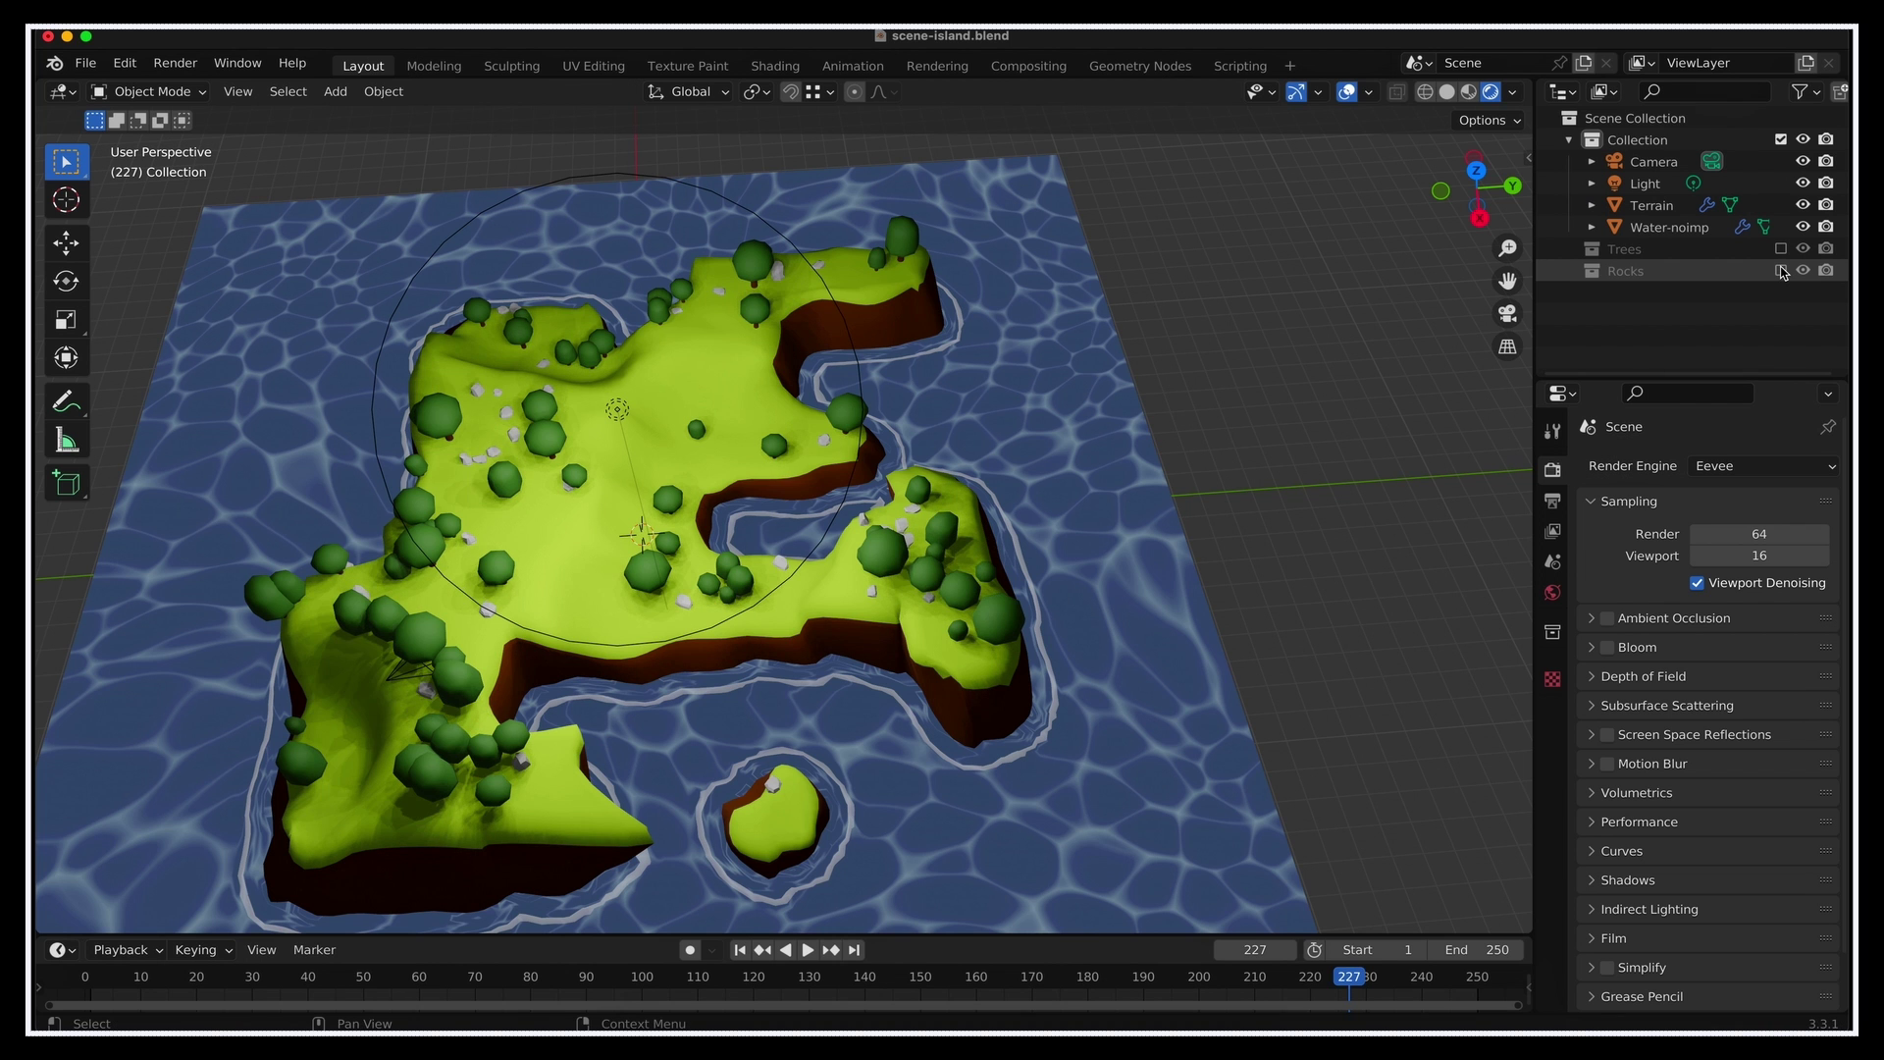
Switch back to Blender and select the Light object in the island scene.
left_click(1726, 183)
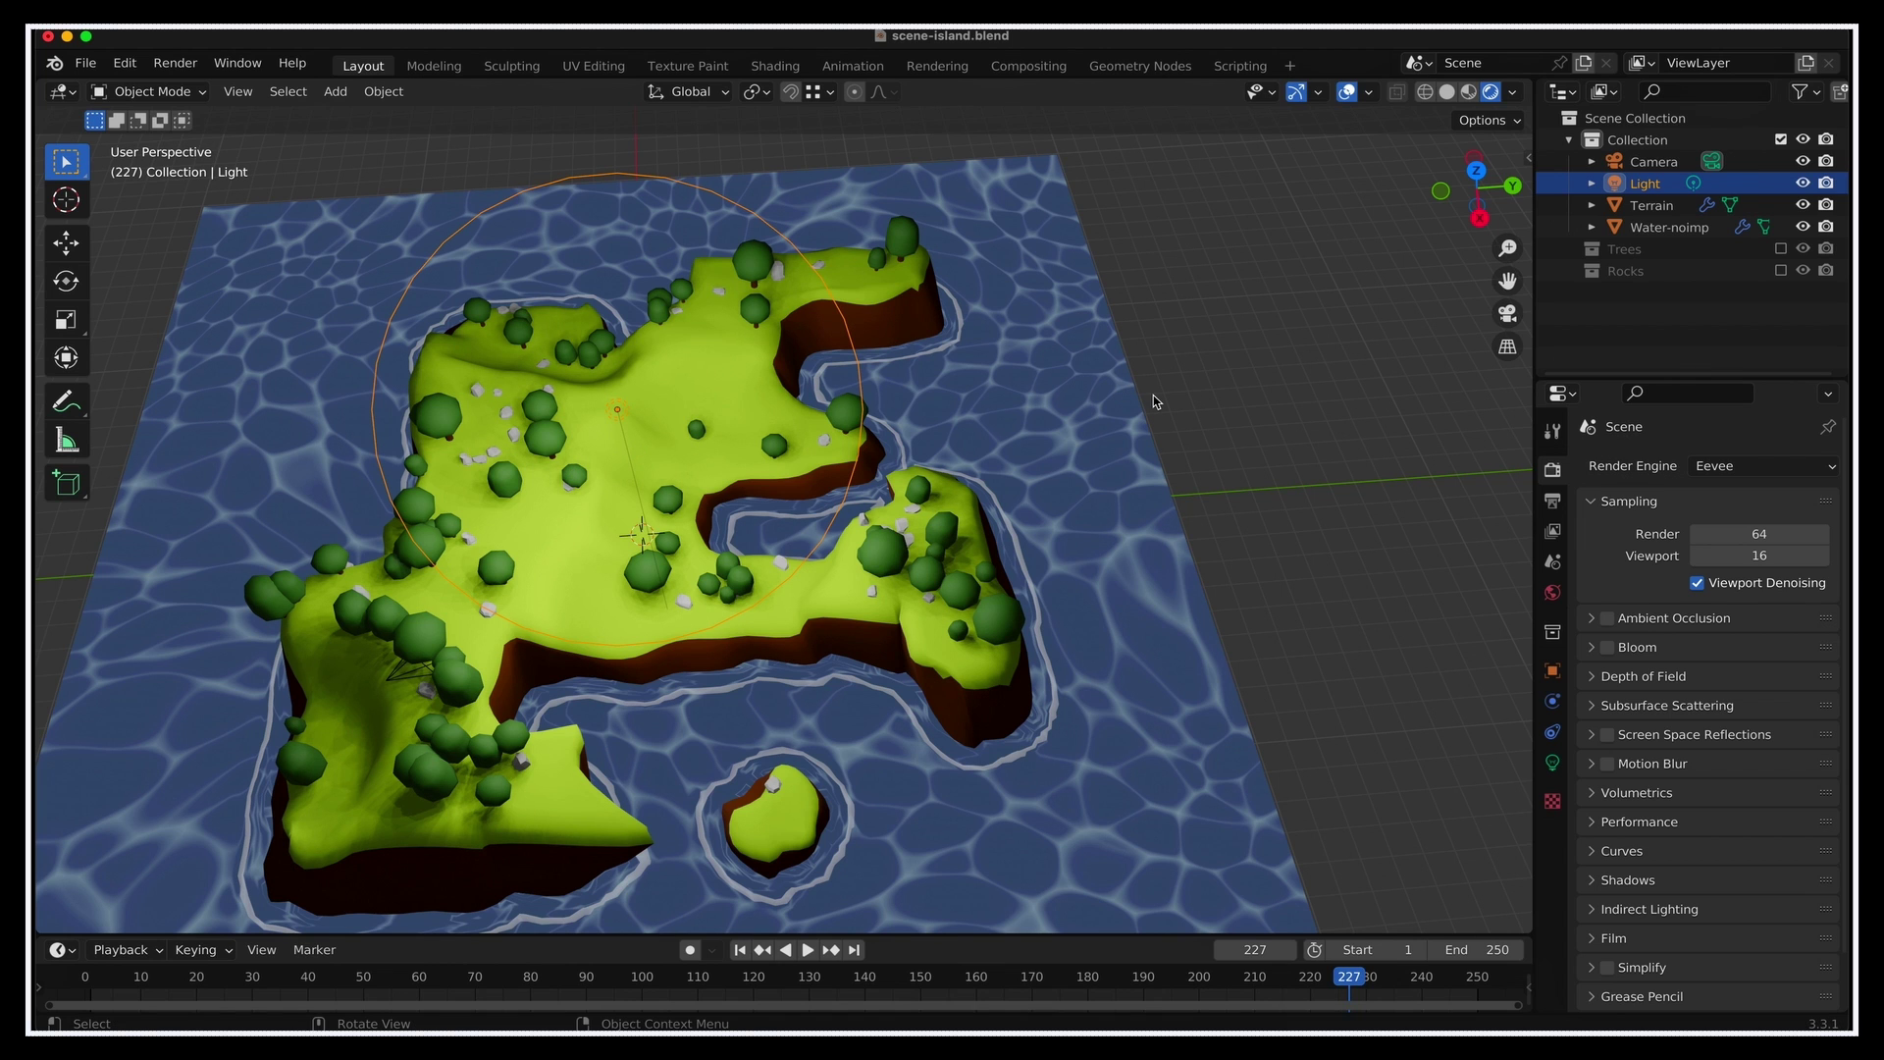
scroll(1152, 394, "left", 10)
scroll(1151, 394, "left", 10)
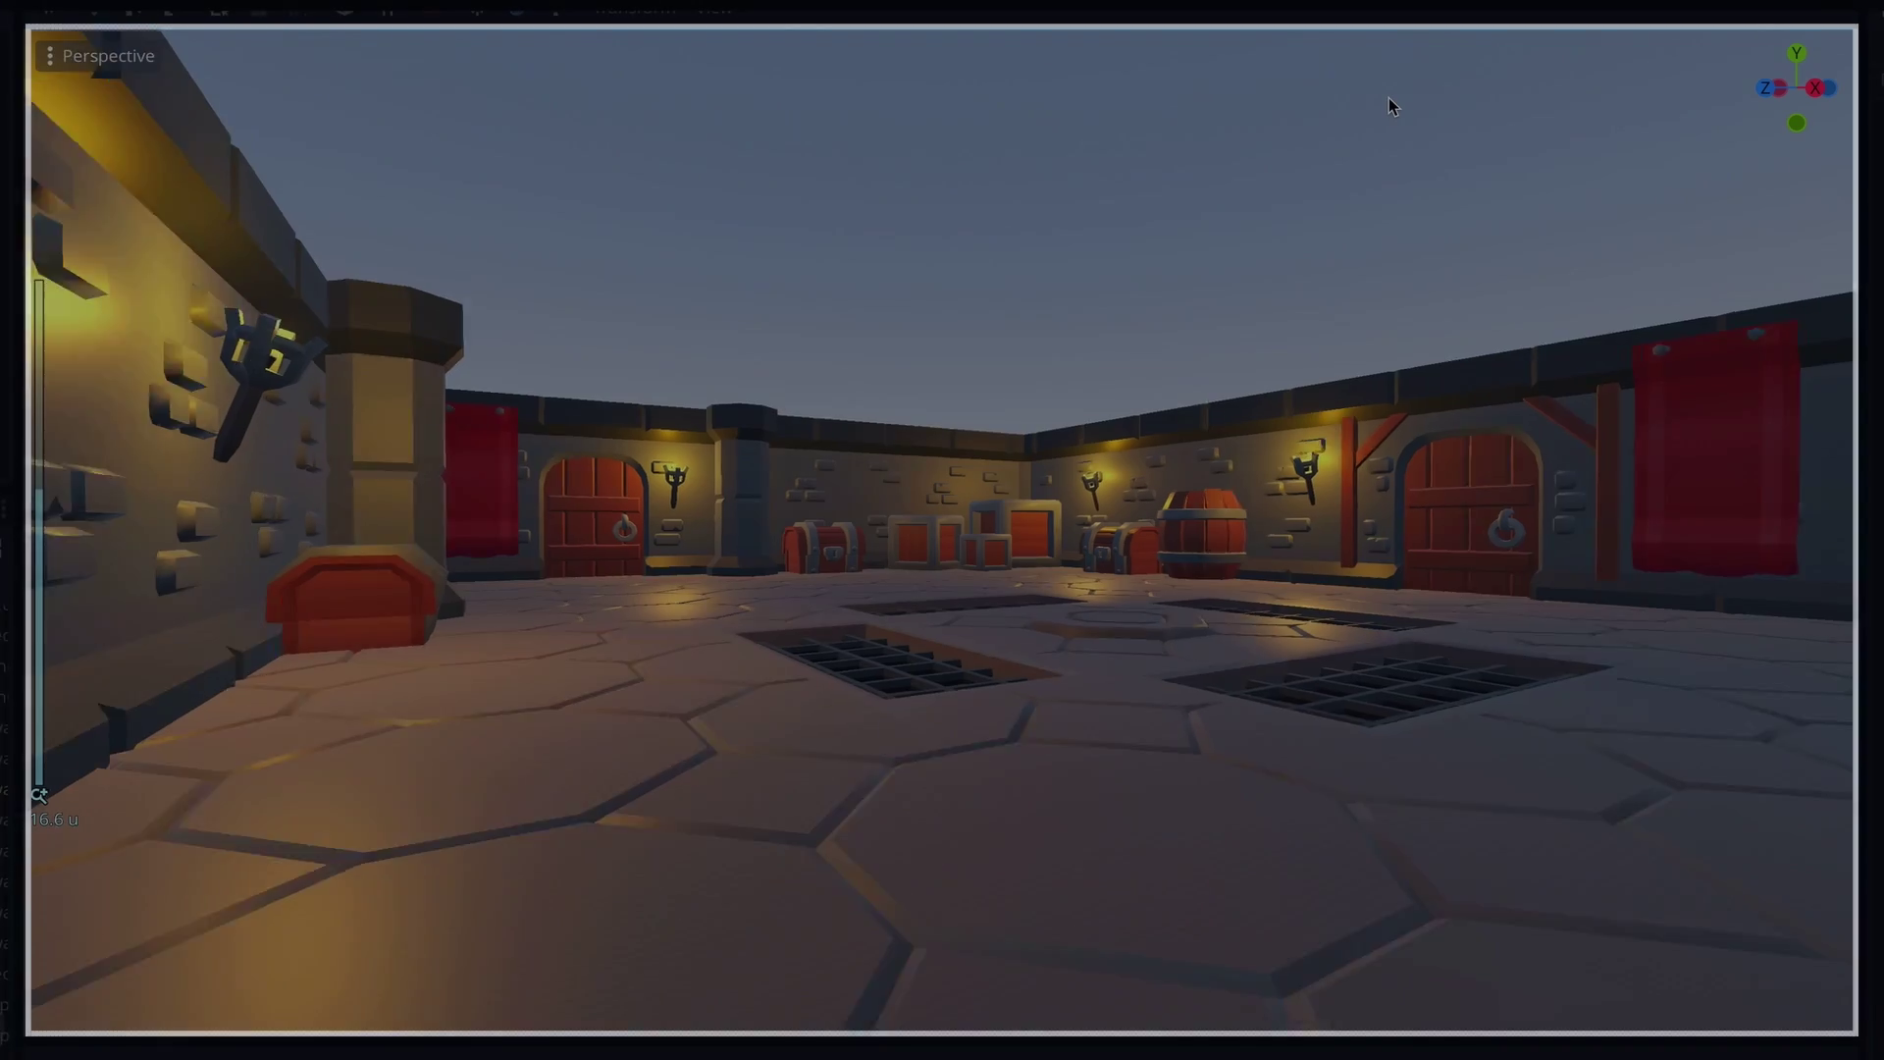
scroll(1387, 97, "up", 5)
scroll(1387, 97, "up", 3)
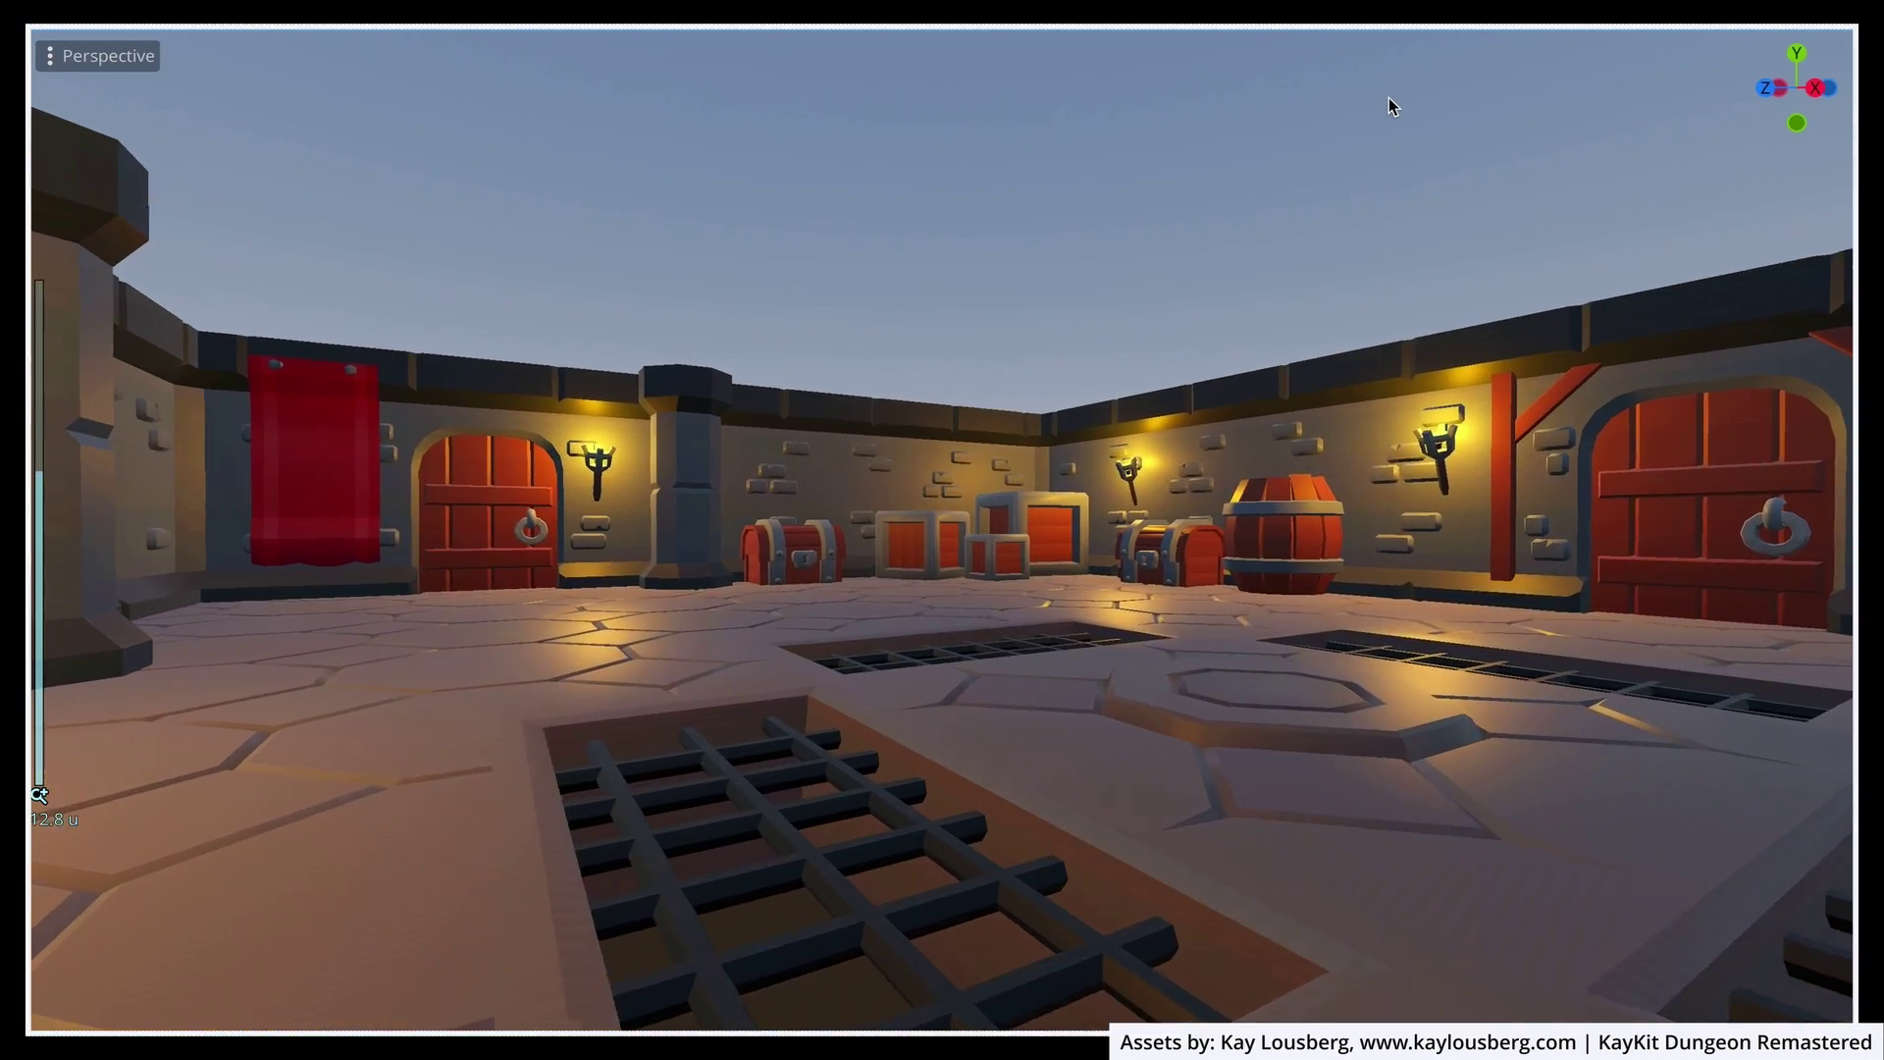
scroll(1387, 98, "up", 4)
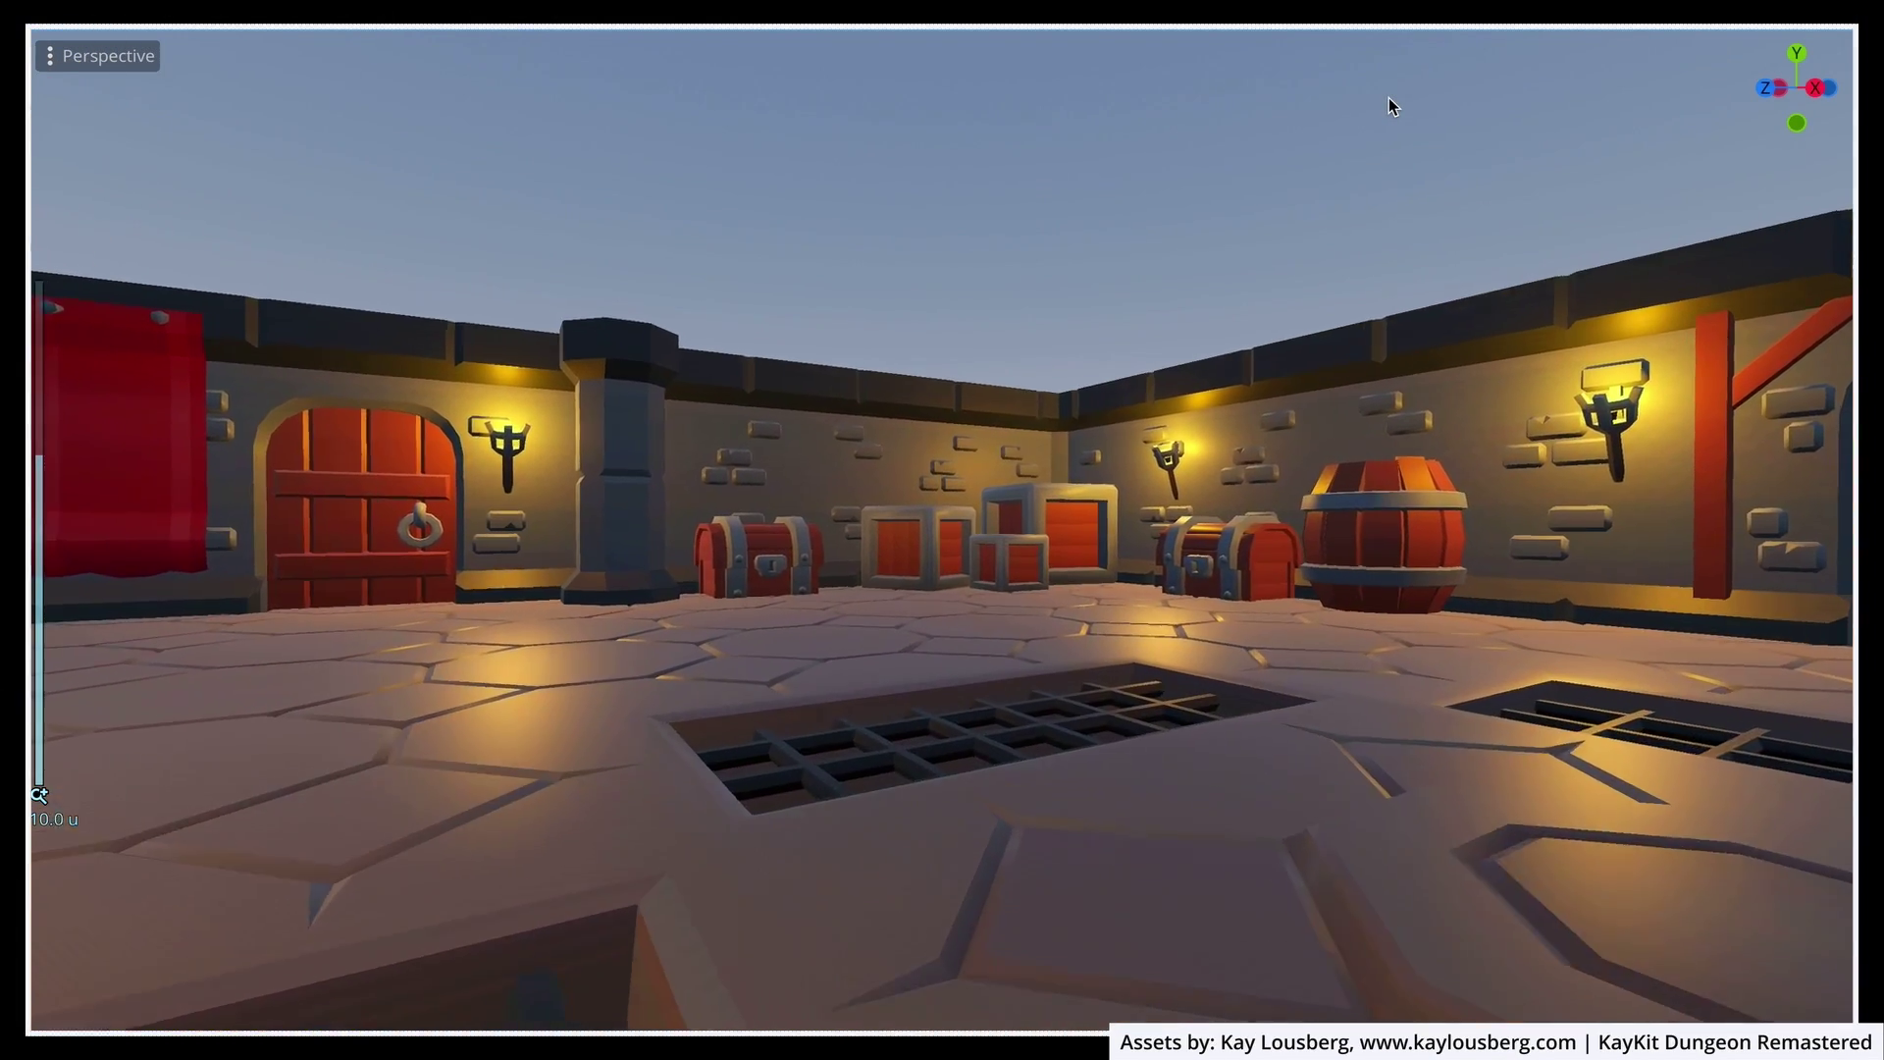
scroll(1388, 97, "up", 3)
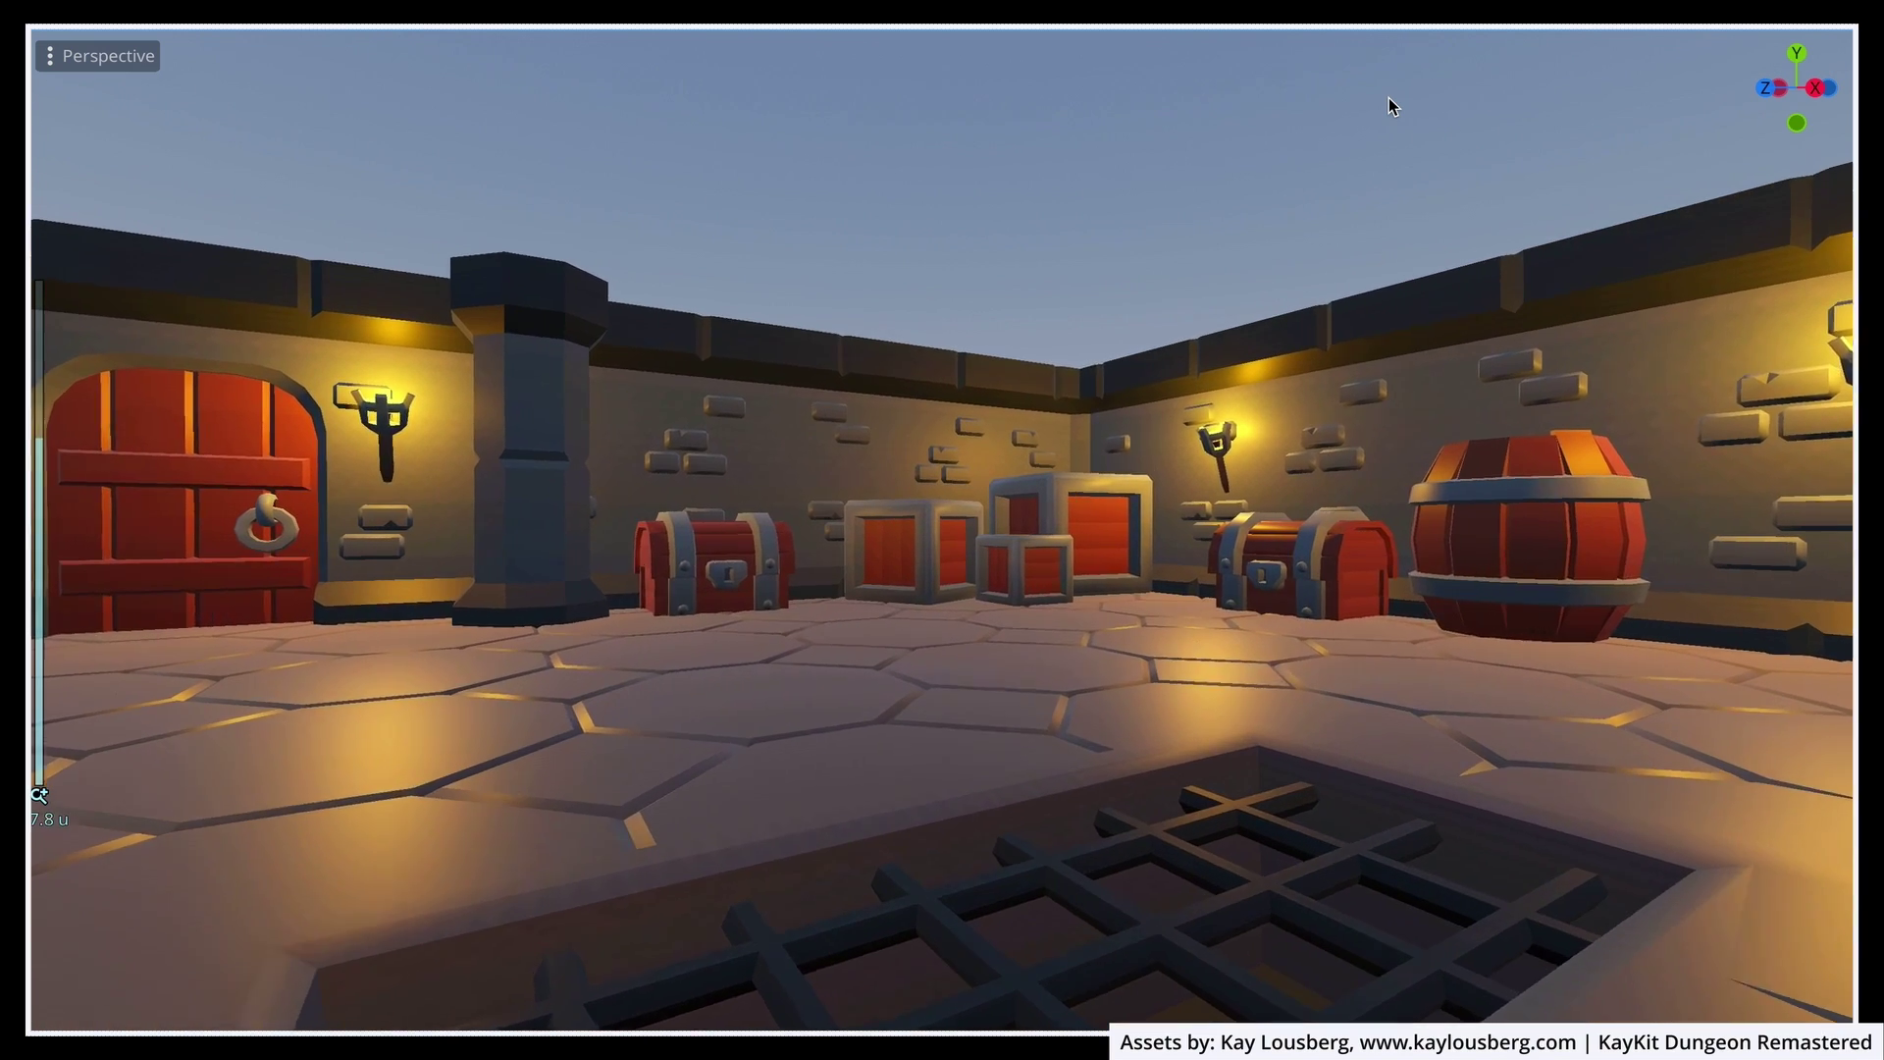
scroll(1388, 97, "up", 2)
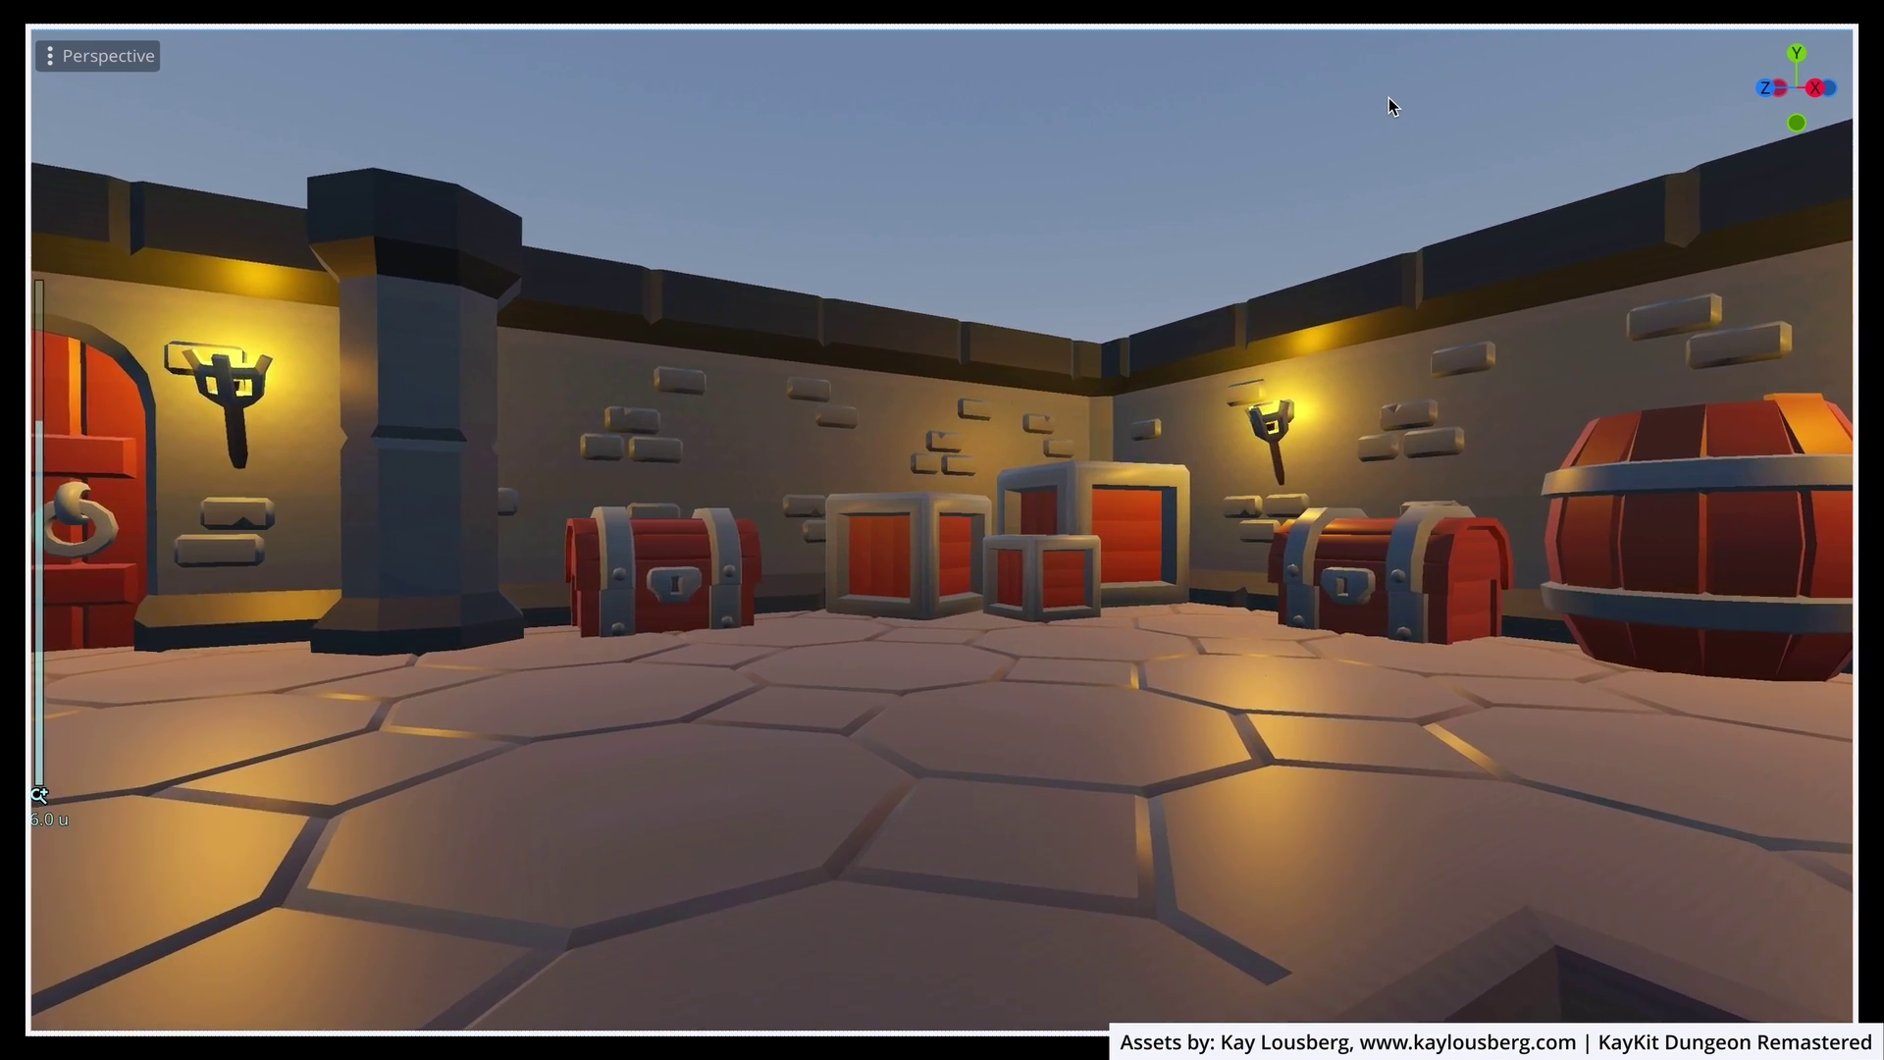
scroll(1387, 97, "up", 1)
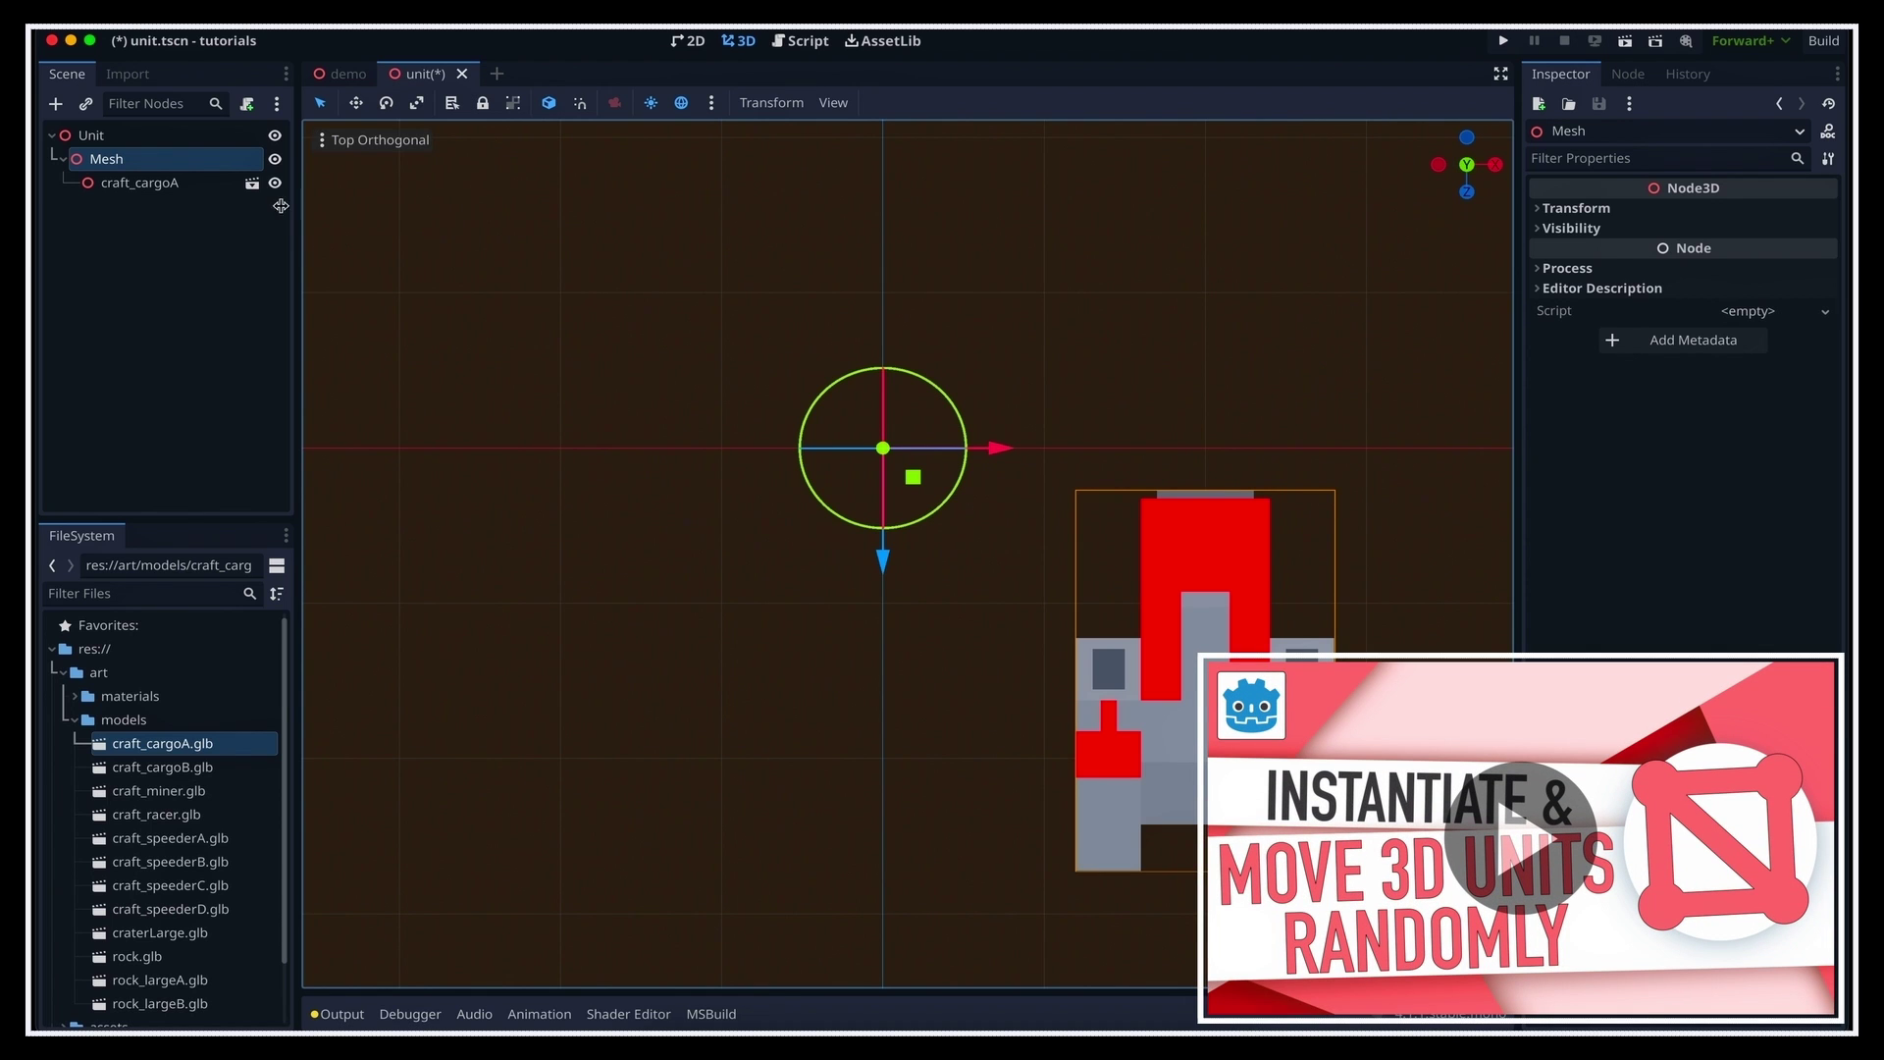
left_click(252, 187)
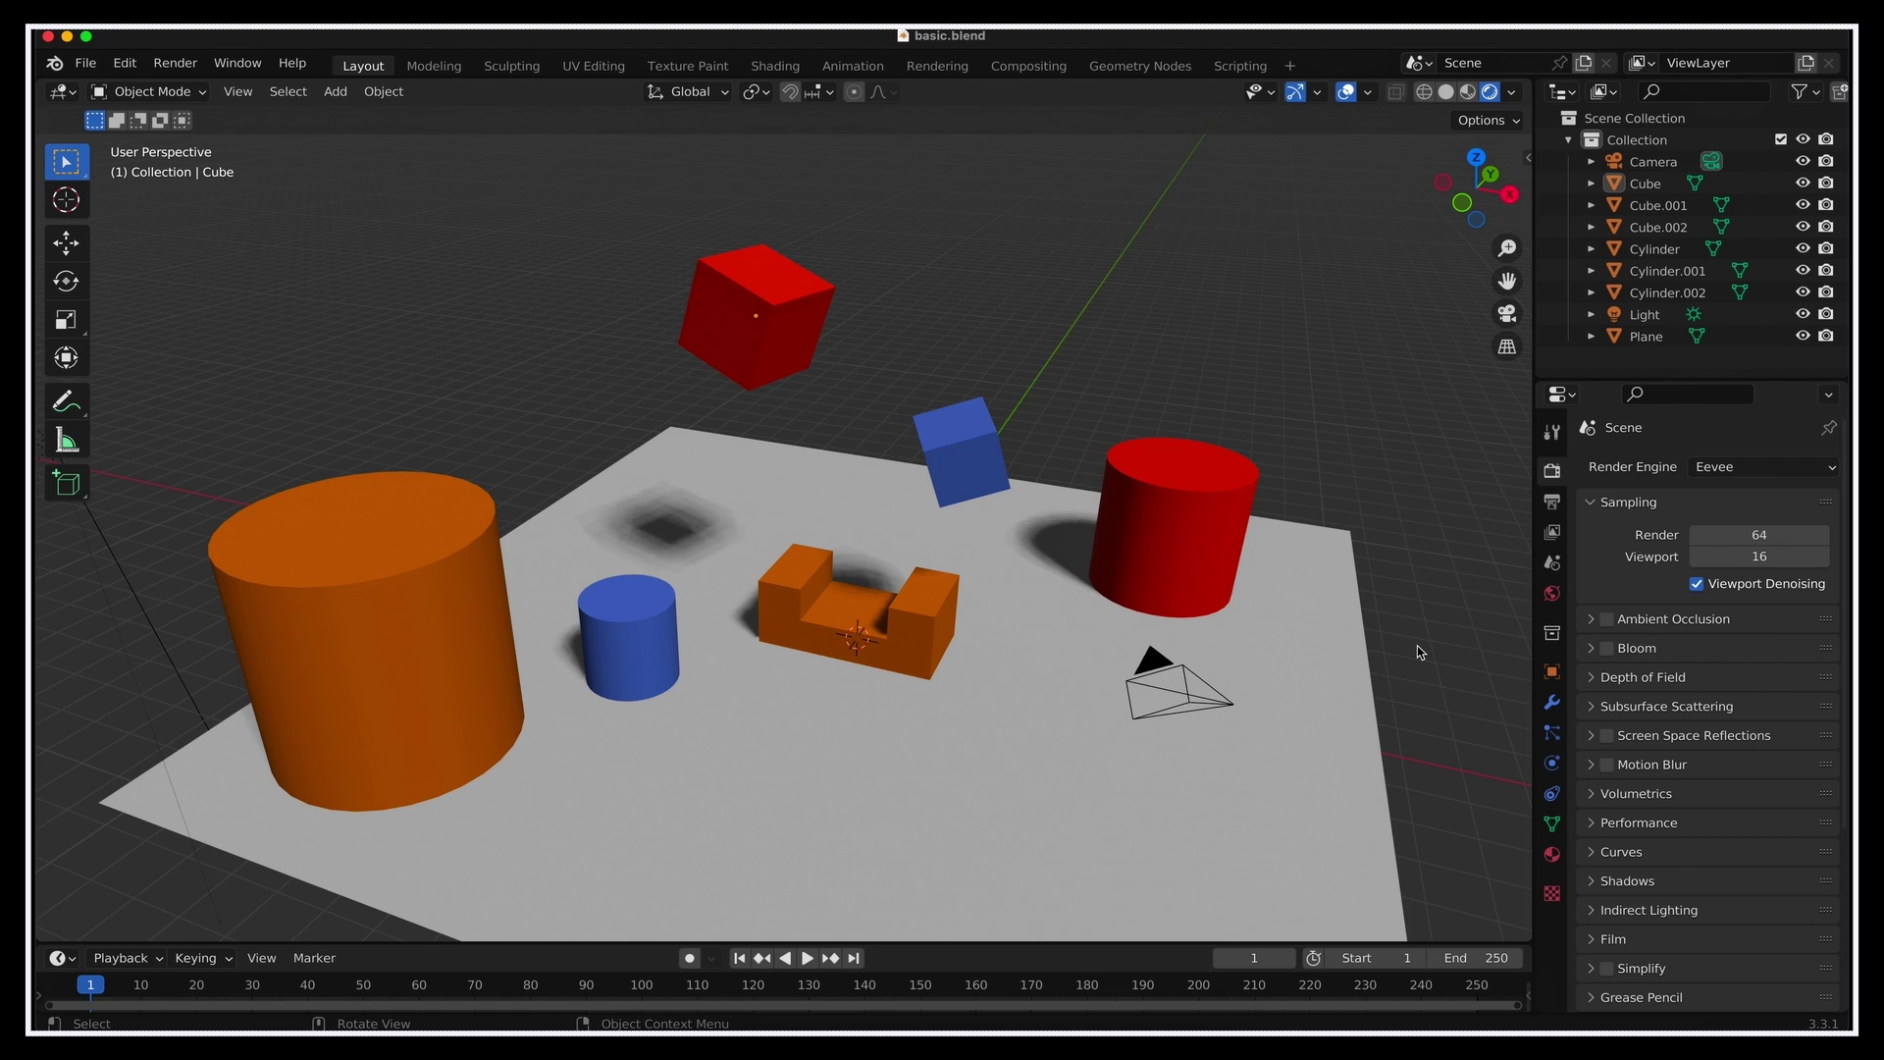
Export the Blender scene of basic cubes and cylinders in glTF 2.0 format as basic.glb.
middle_click_drag(1418, 651, 1417, 651)
left_click(85, 62)
mouse_move(224, 382)
left_click(355, 596)
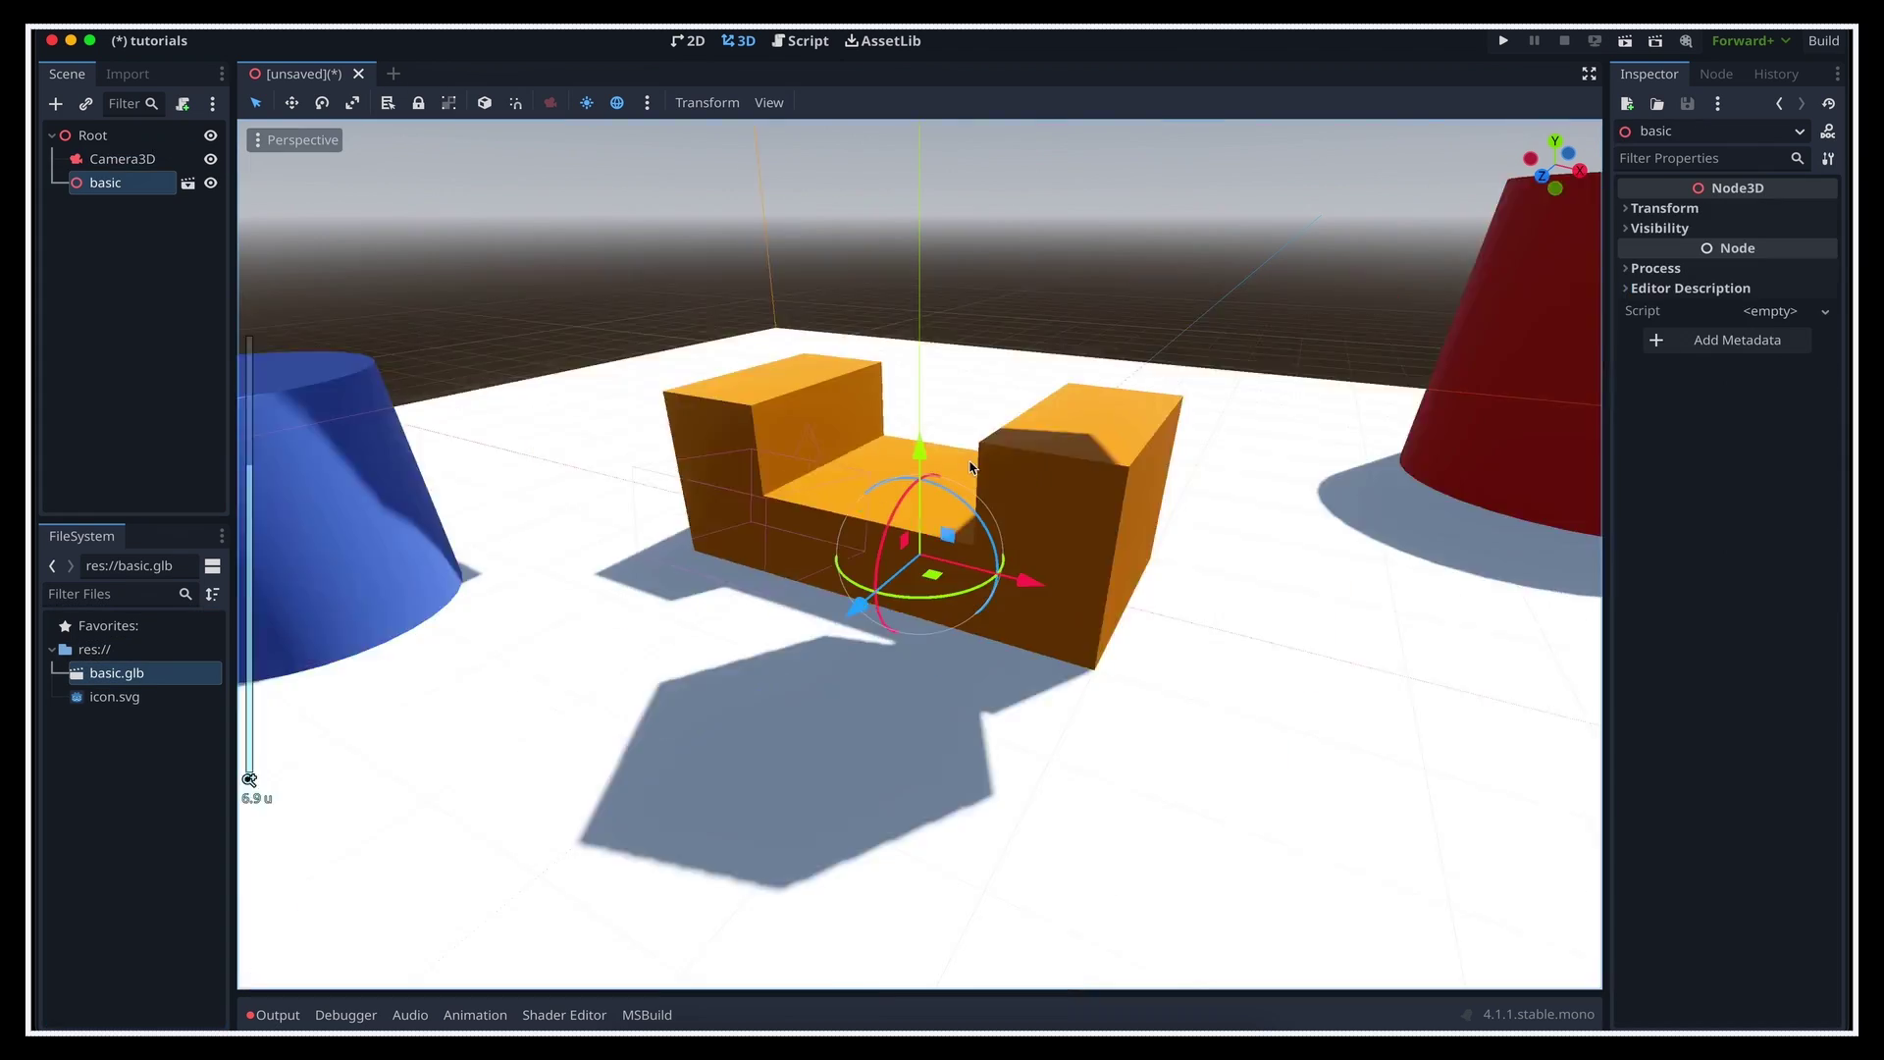
Switch to Godot and preview the basic scene through Camera3D, using Orthogonal projection with a size of 12 m.
left_click(259, 168)
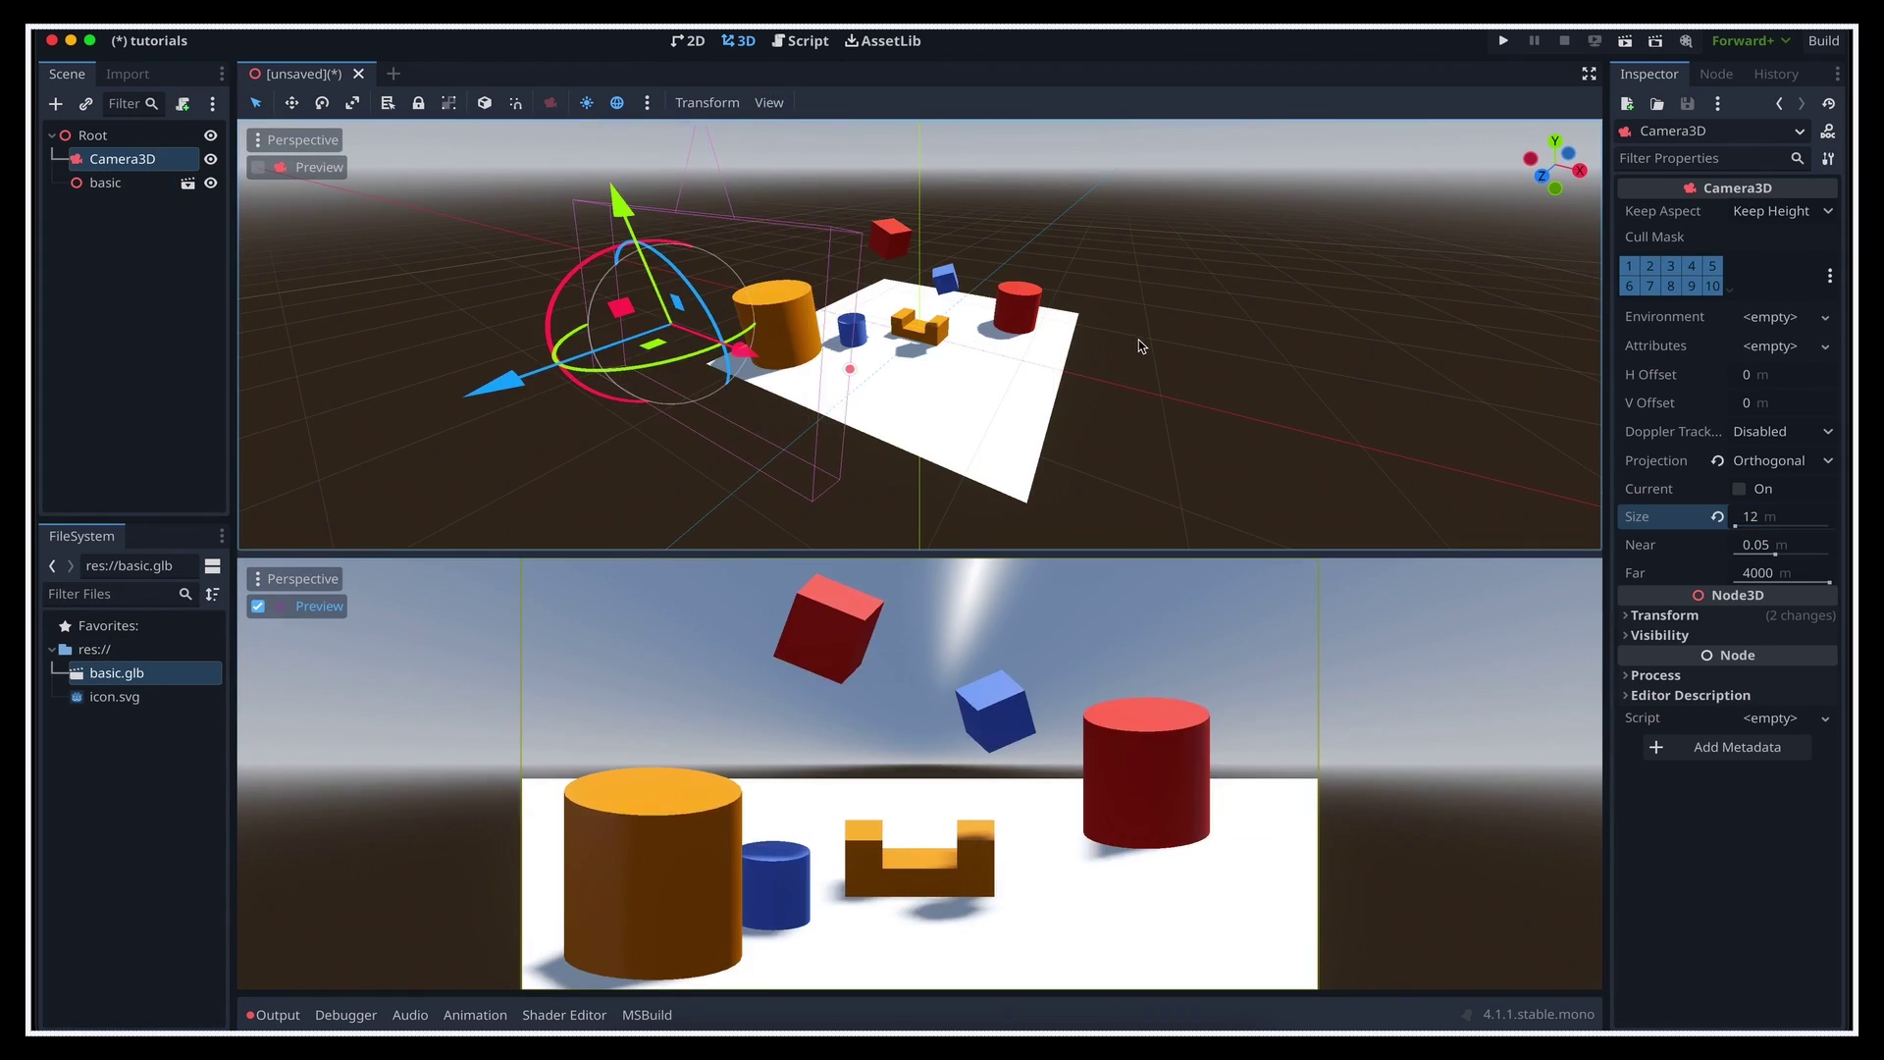
left_click(1144, 345)
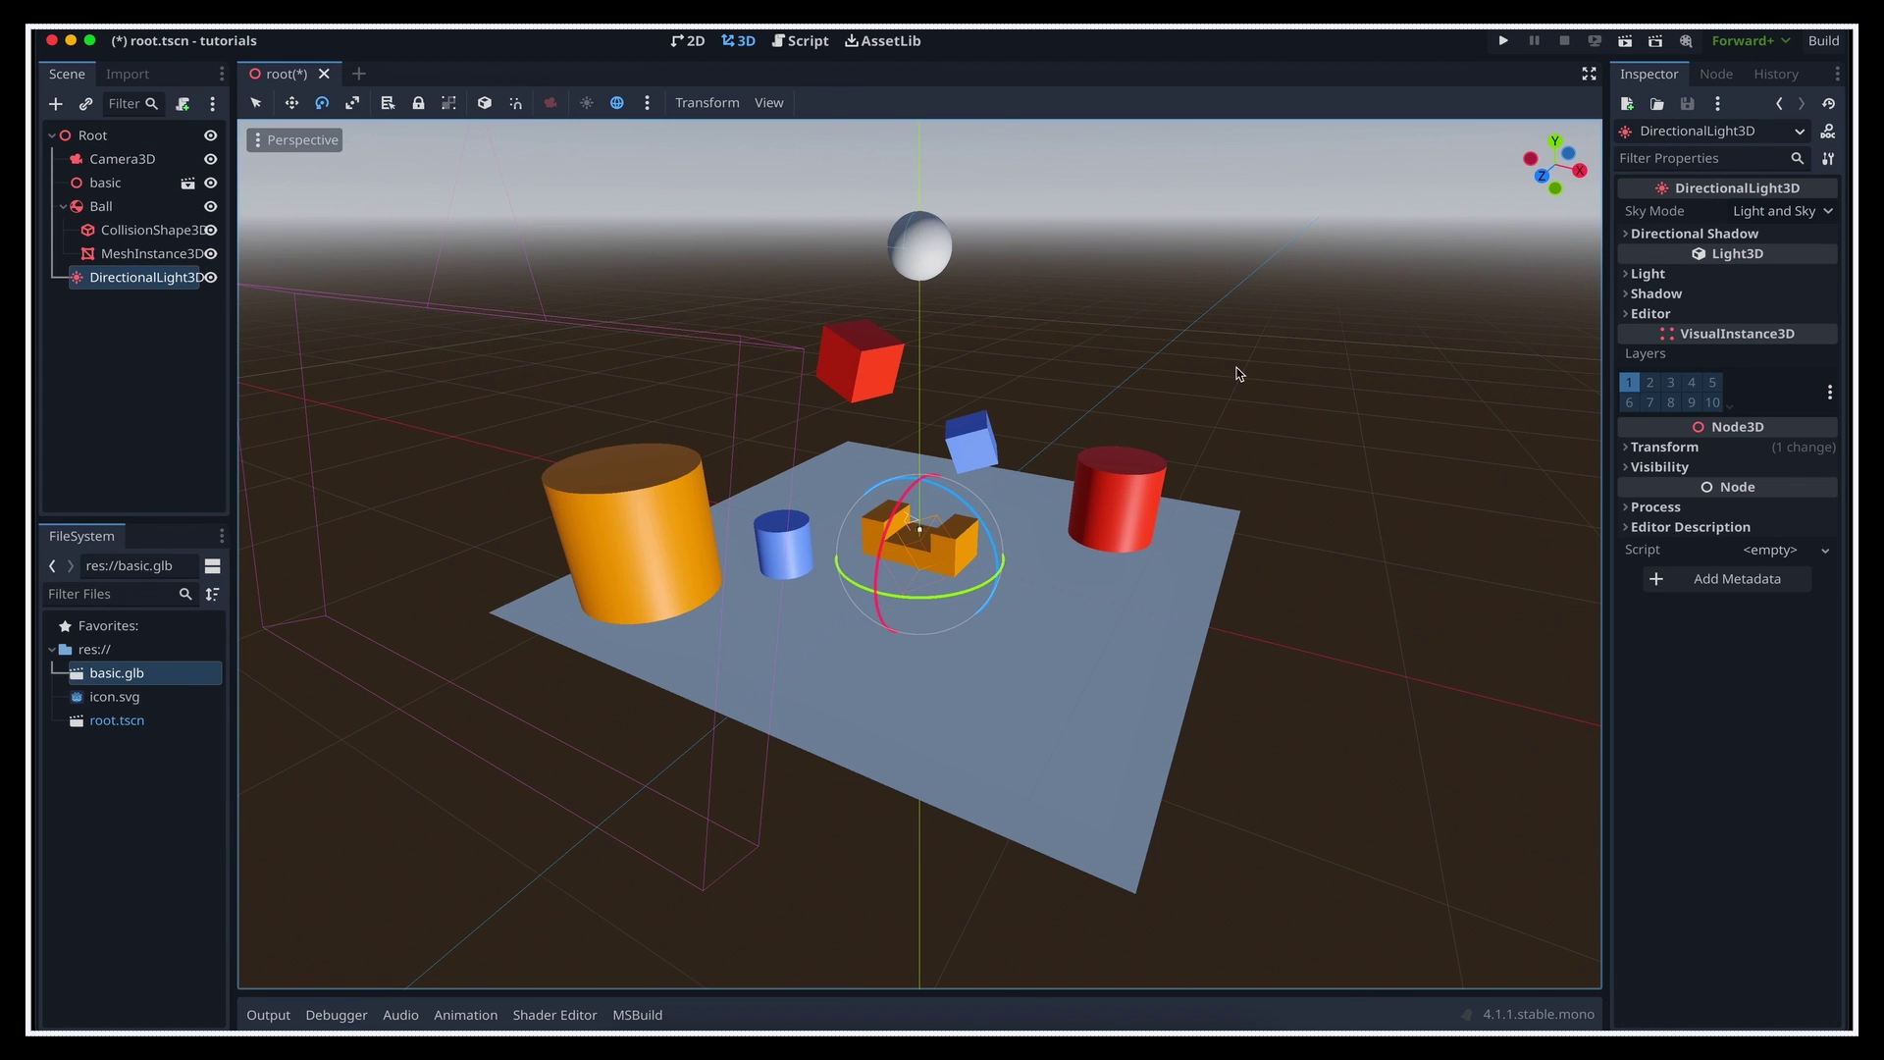
Run the project to test how the ball interacts with the imported shapes, and close the game window.
left_click(1503, 42)
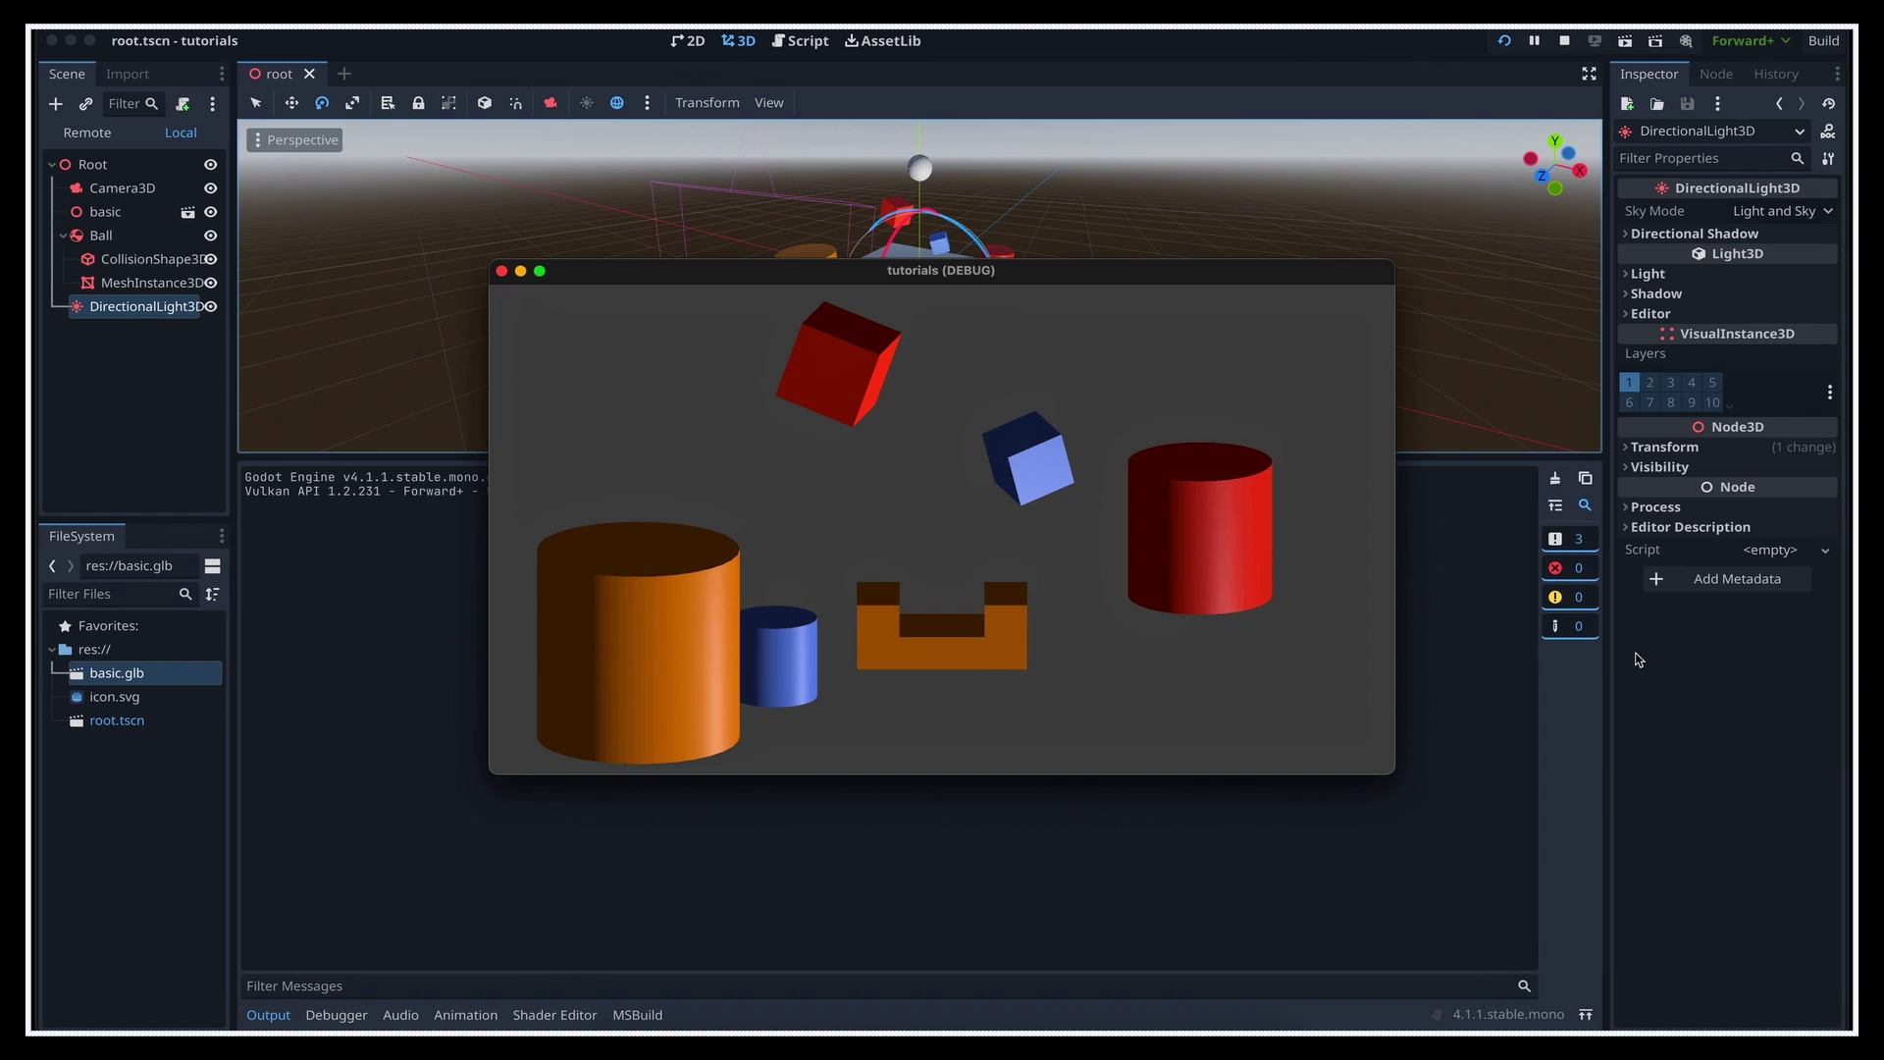
left_click(501, 272)
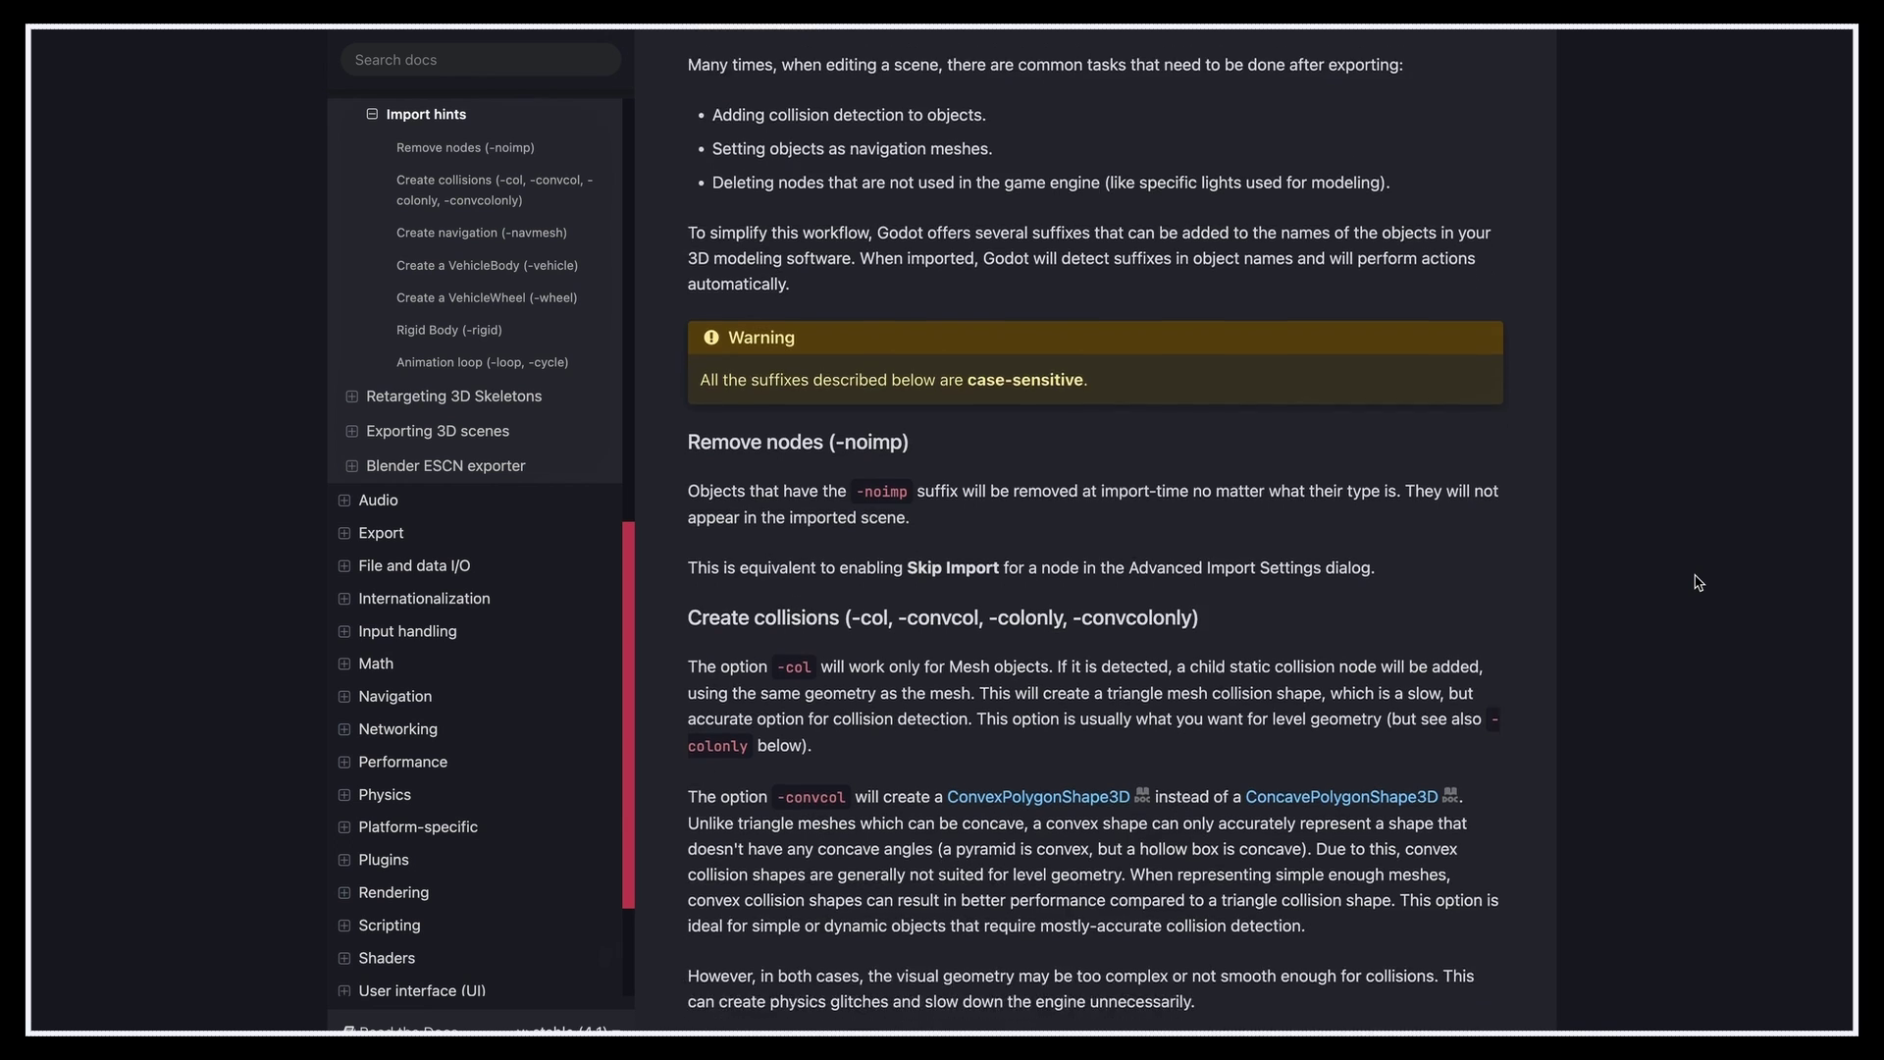
Read about the collision suffixes in the import hints page of the Godot documentation.
scroll(1095, 530, "down", 5)
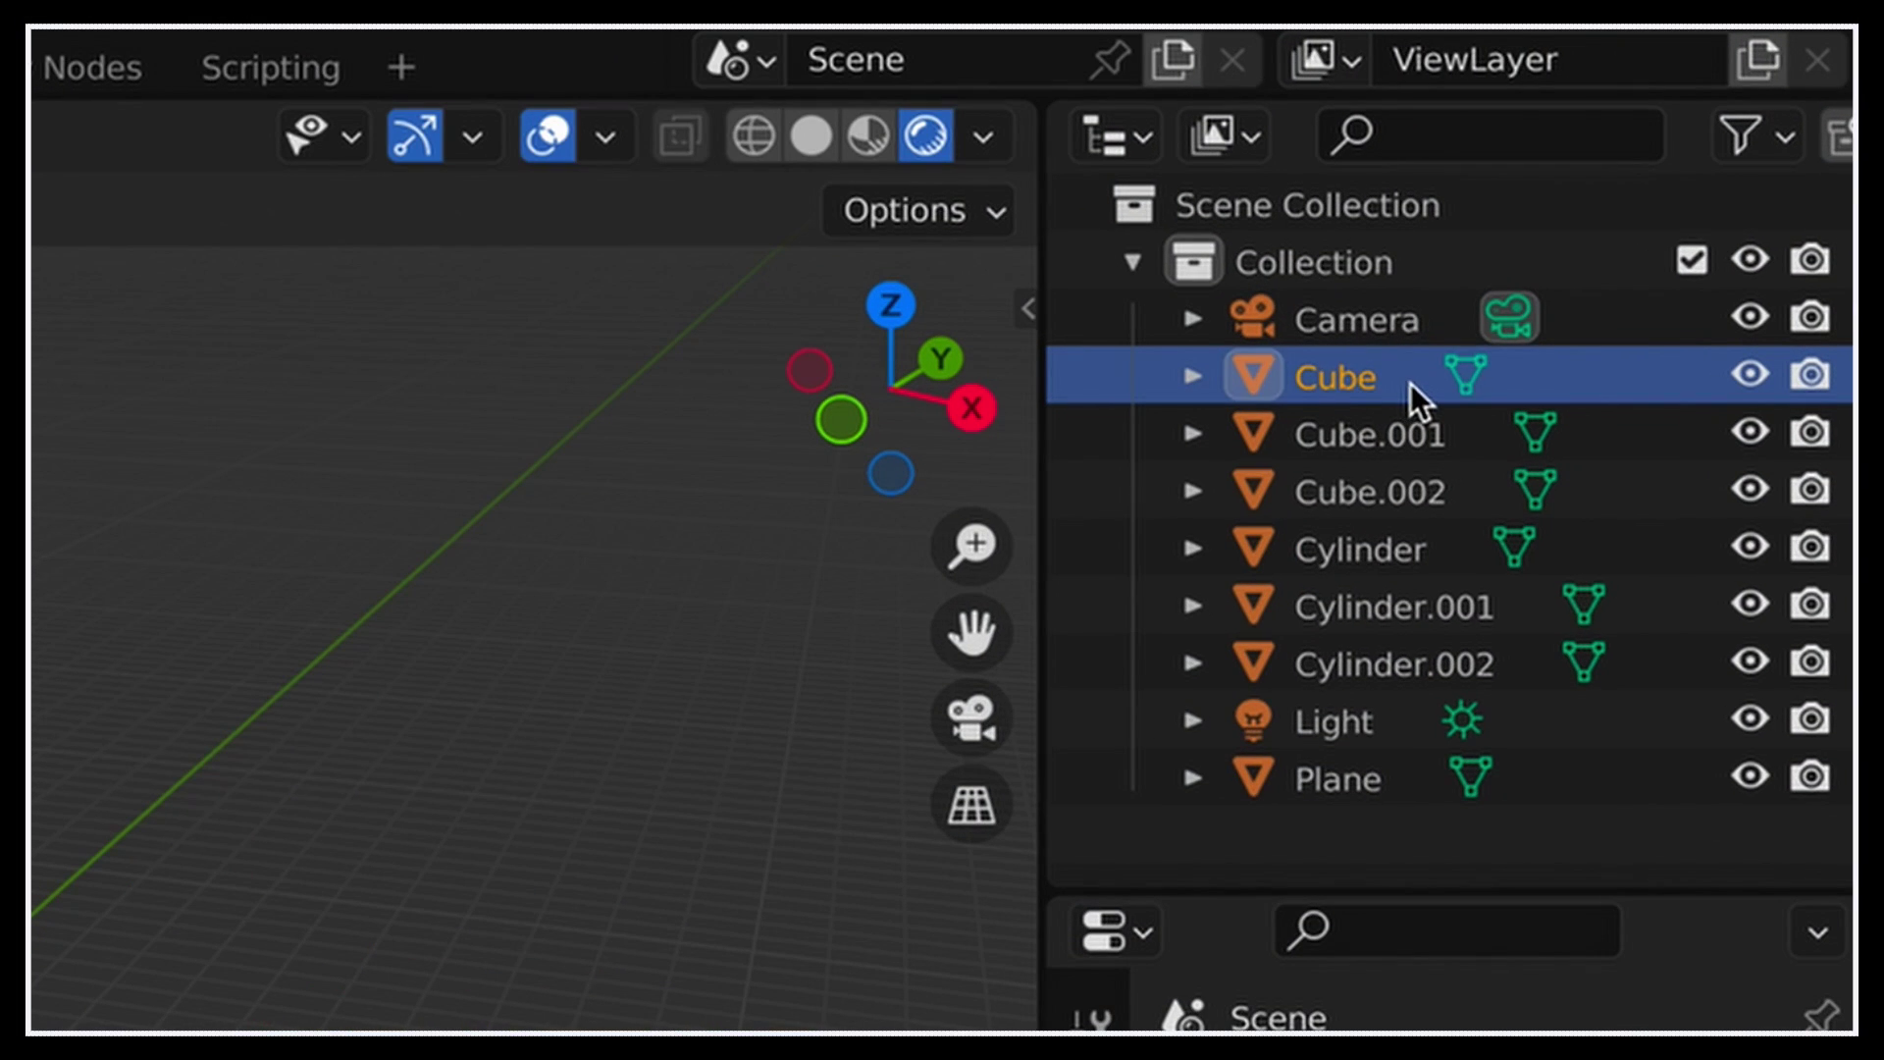
In Blender, rename the red Cube as Cube-col and re-export the scene in glTF 2.0 format.
double_click(1410, 382)
type("Cube-col")
key("Return")
left_click(85, 63)
mouse_move(157, 378)
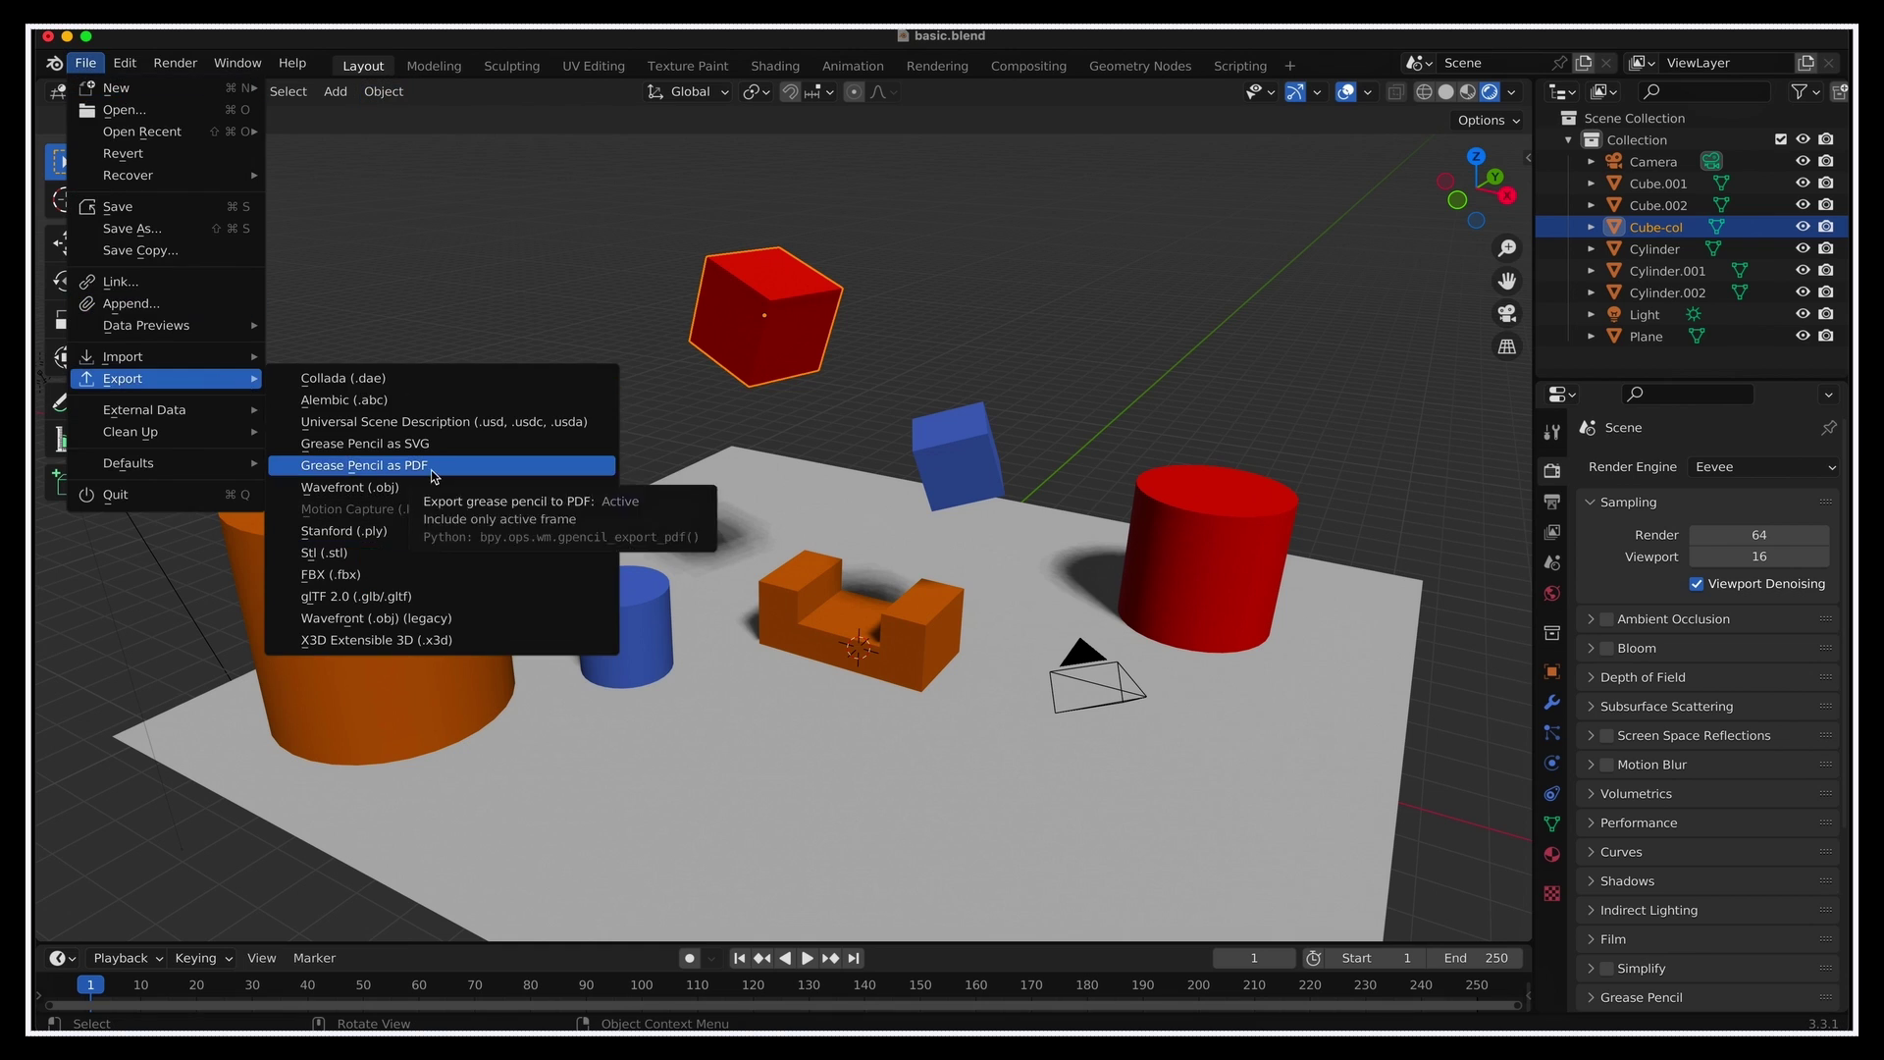
left_click(356, 595)
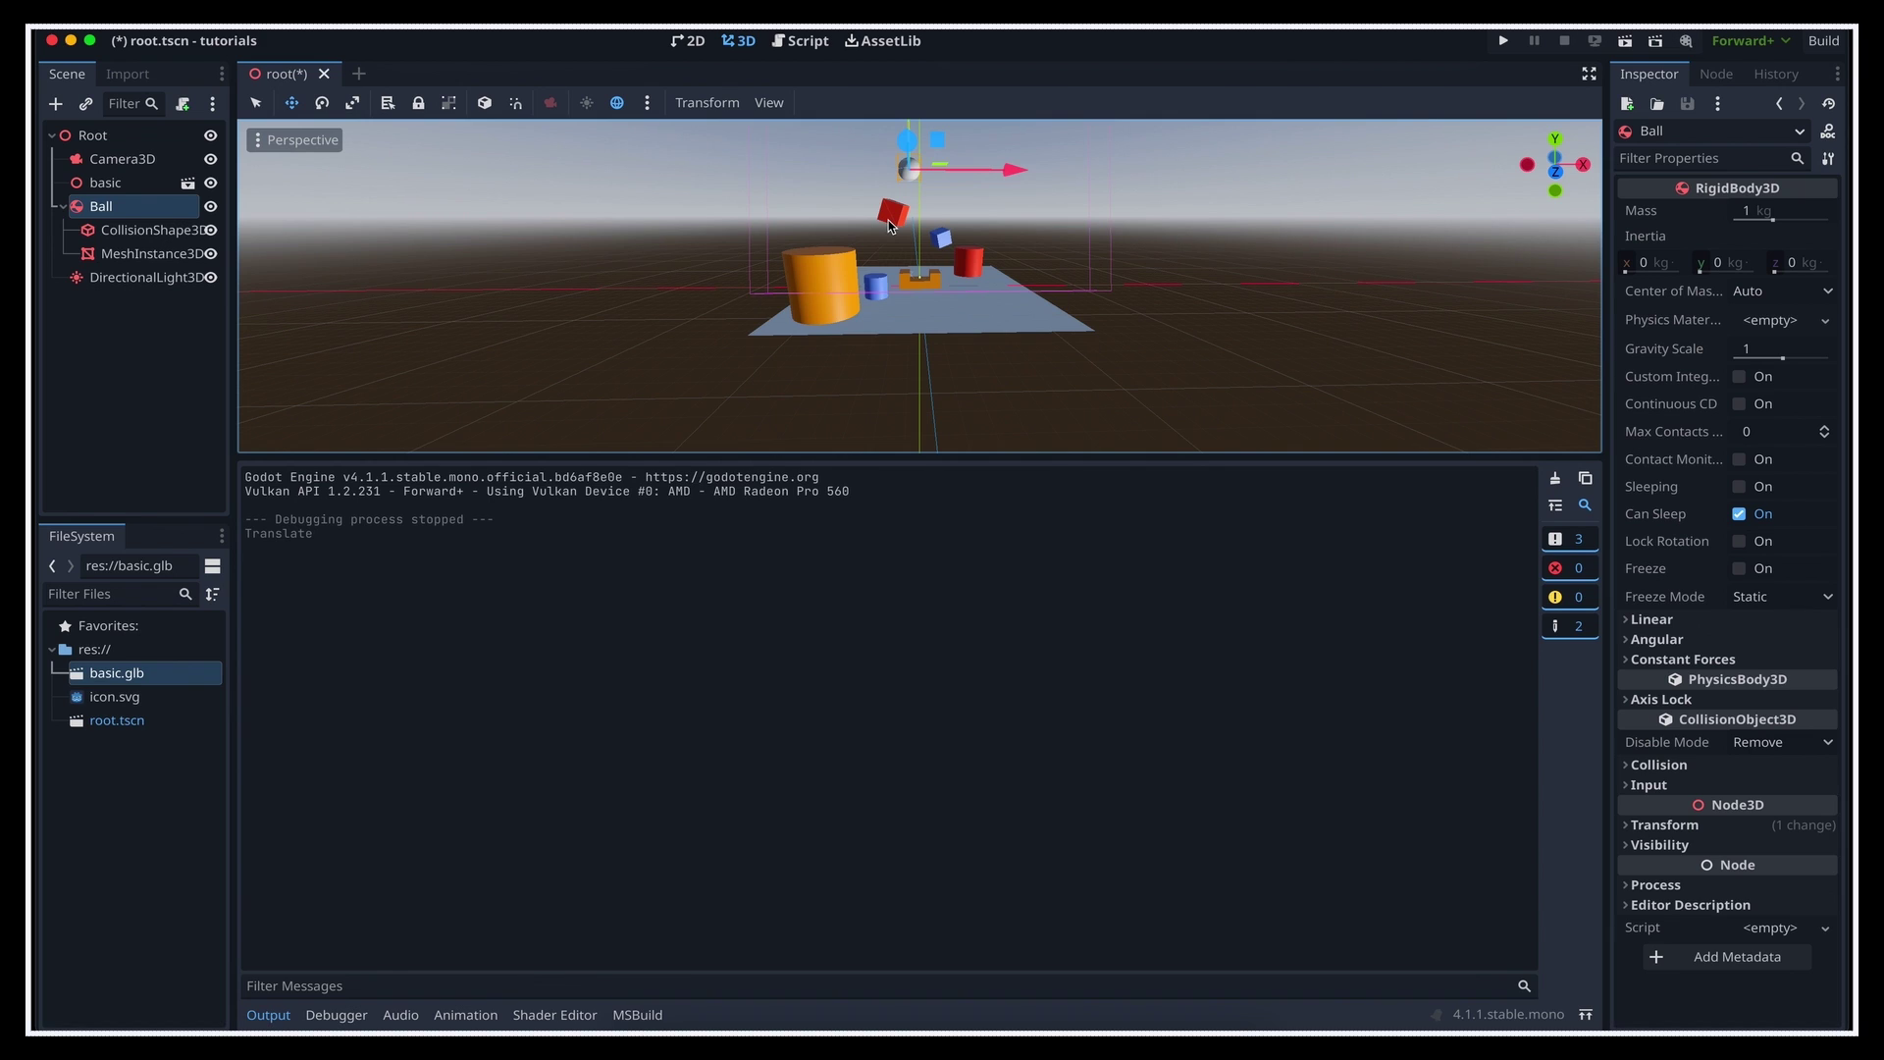
Switch to Godot and run the project to test the ball against the red cube.
key("super+b")
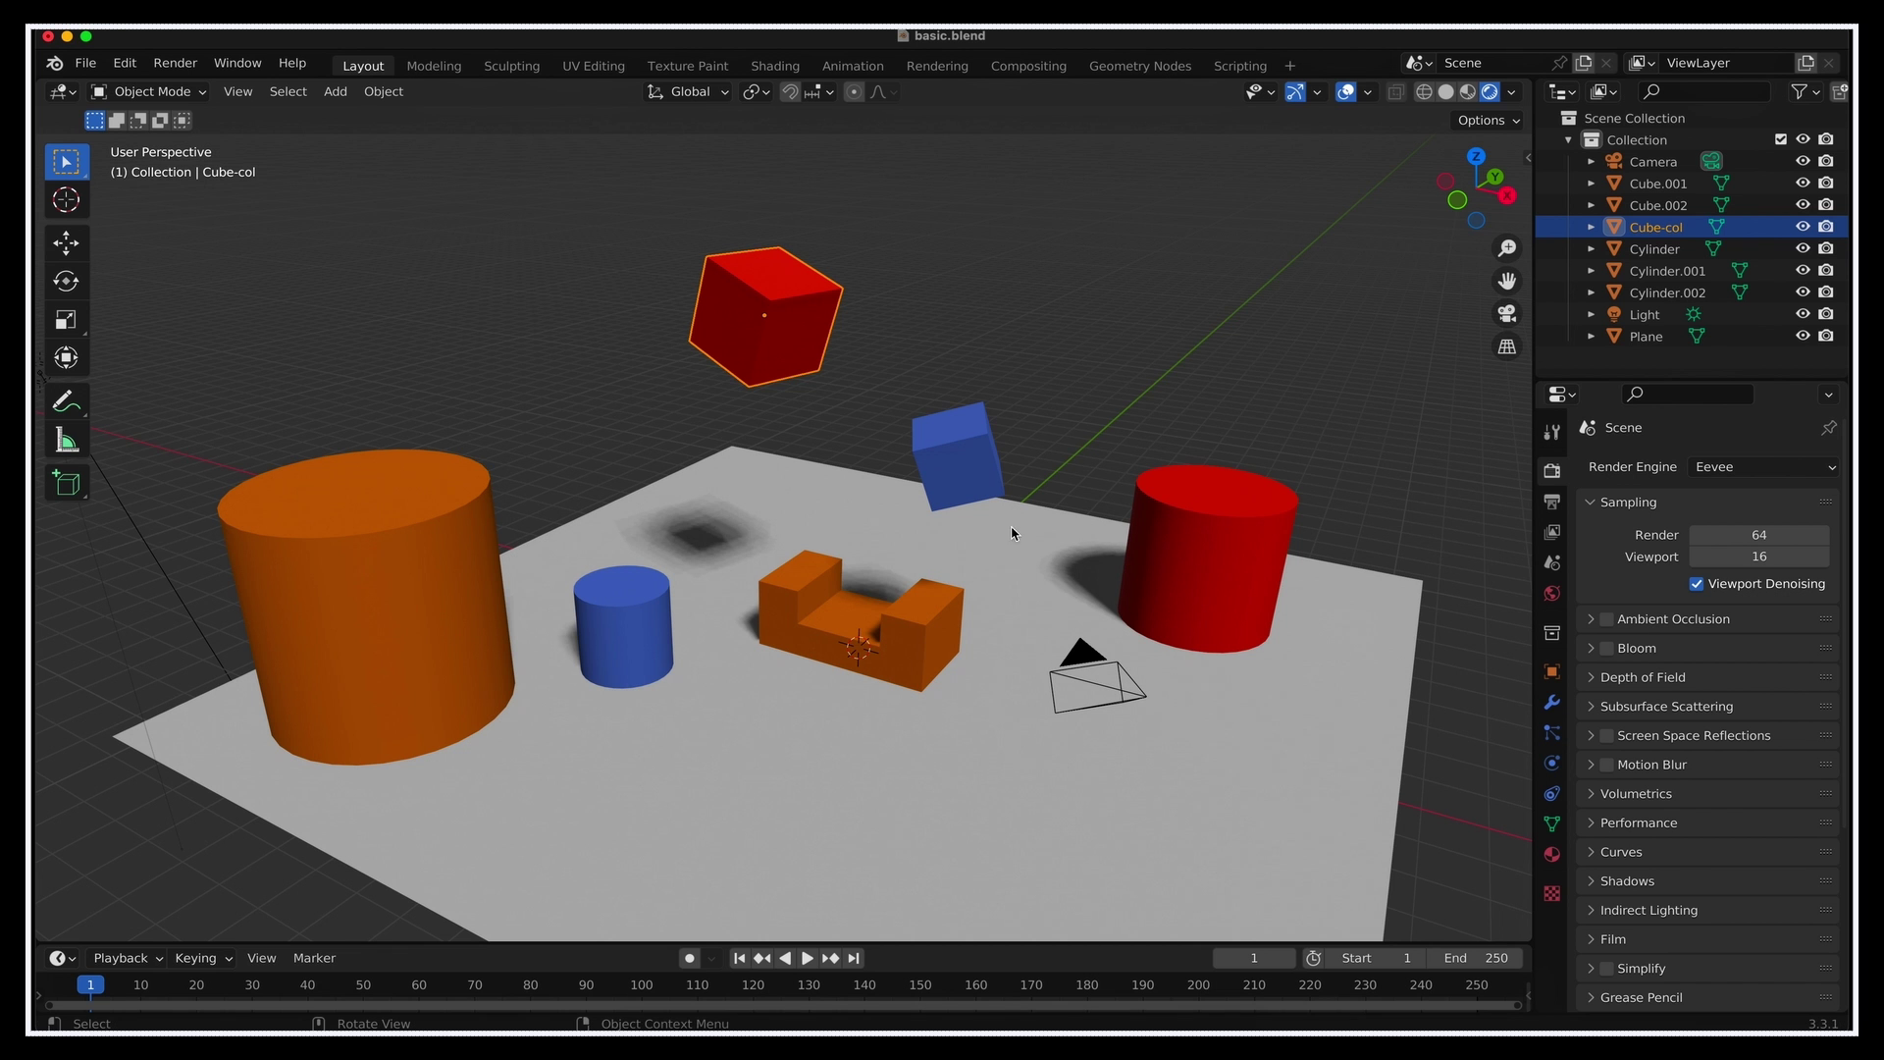
In Blender, rename the floating blue cube as Cube.001-colonly.
left_click(984, 476)
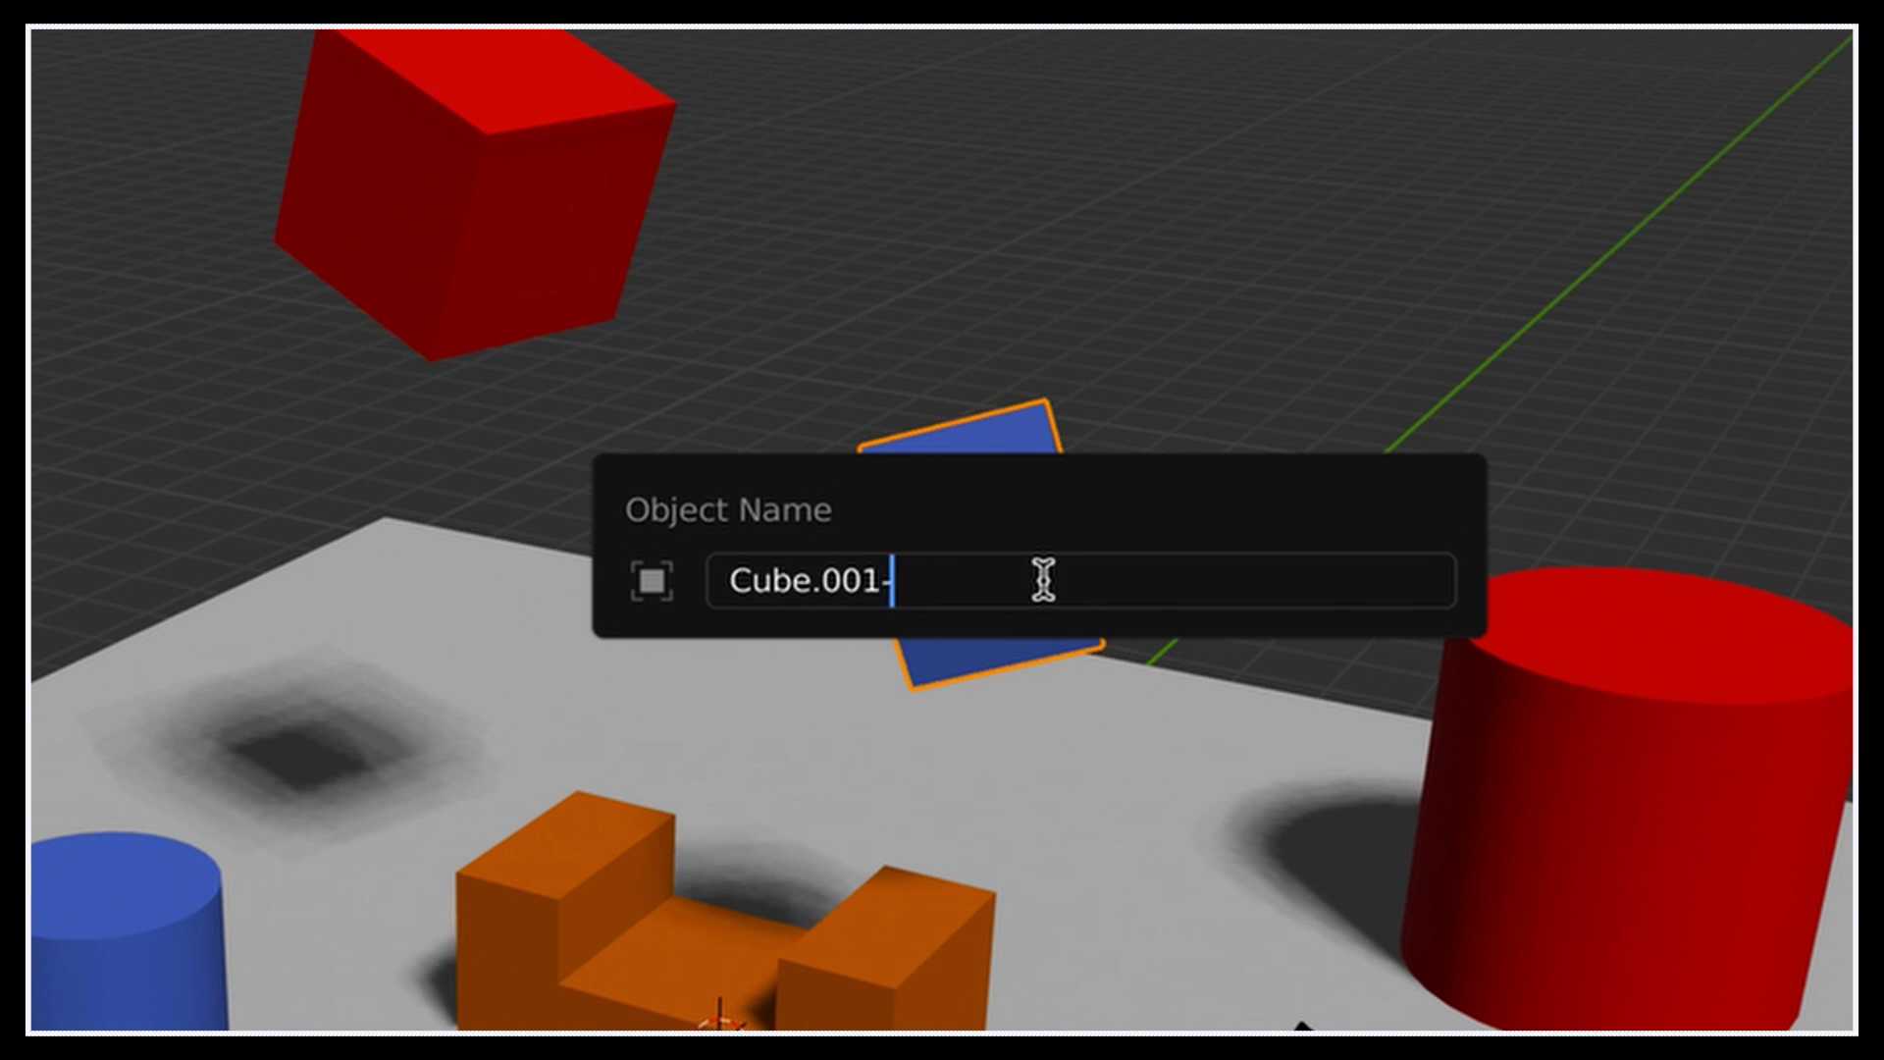
type("colonly")
key("Return")
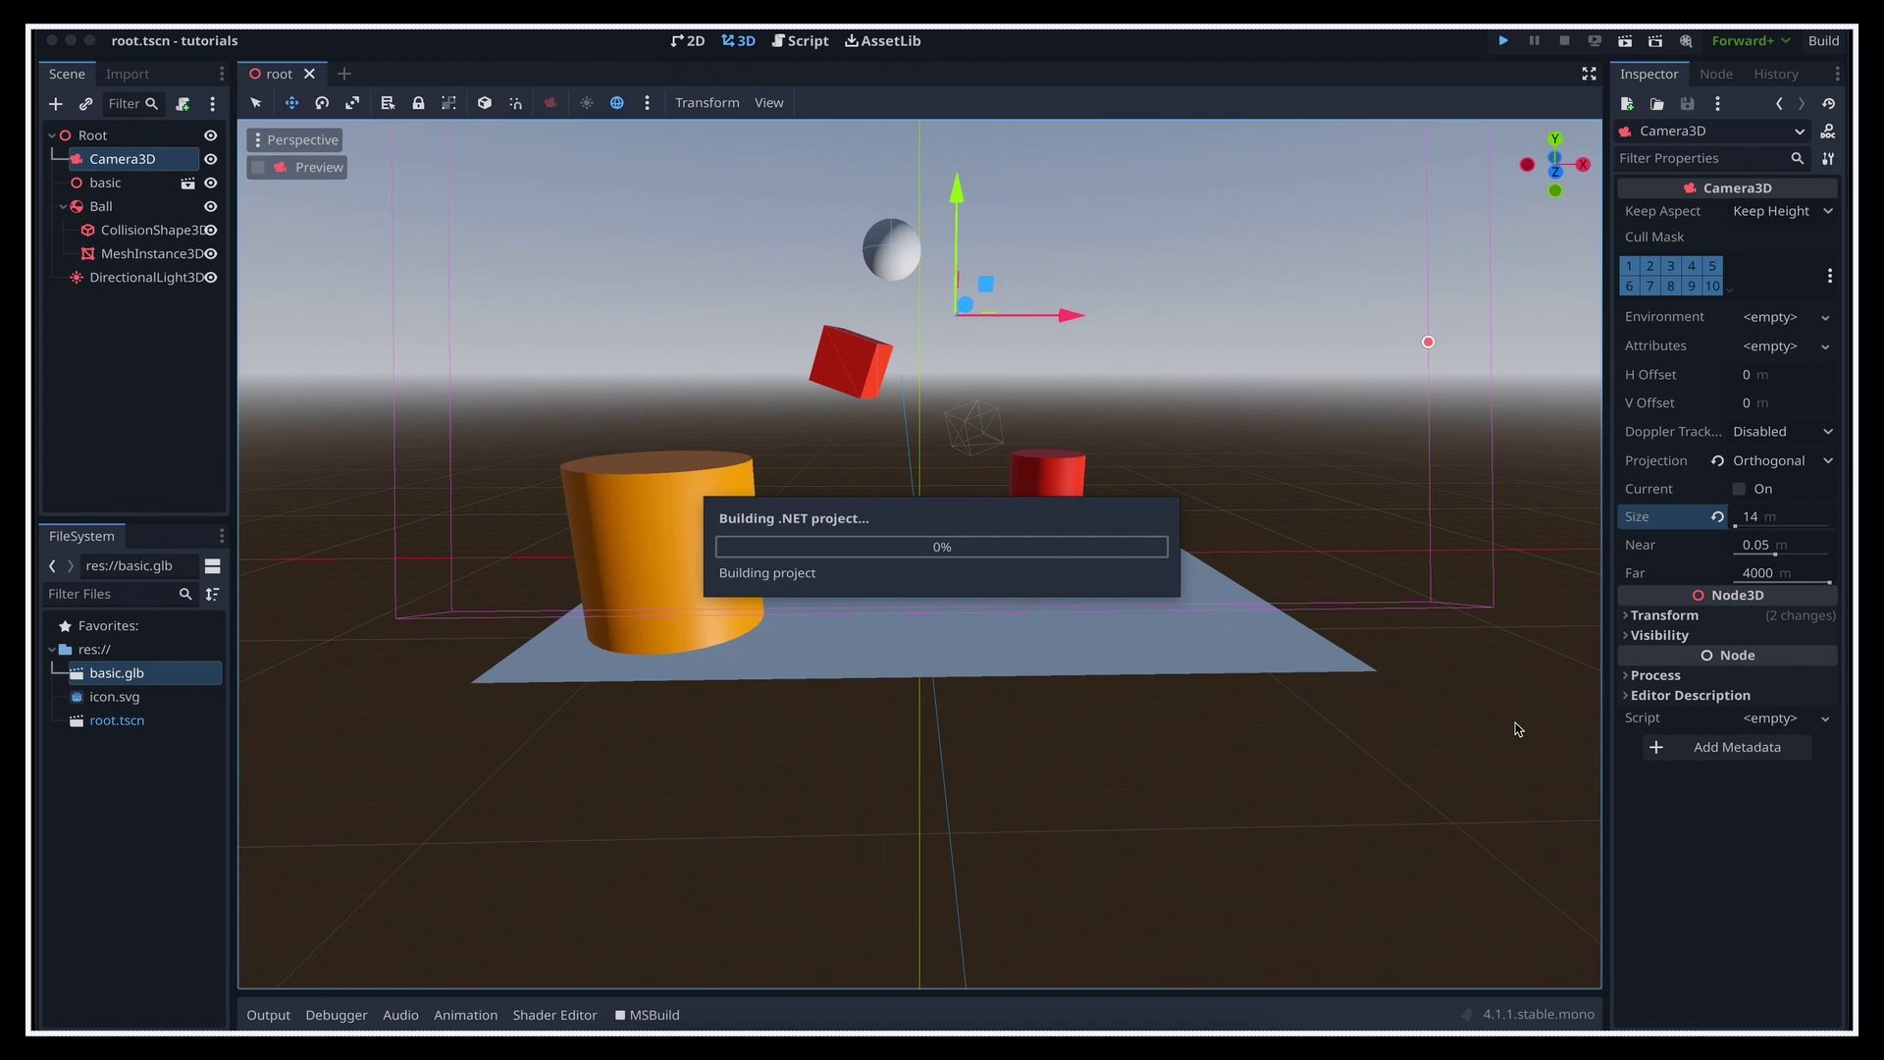